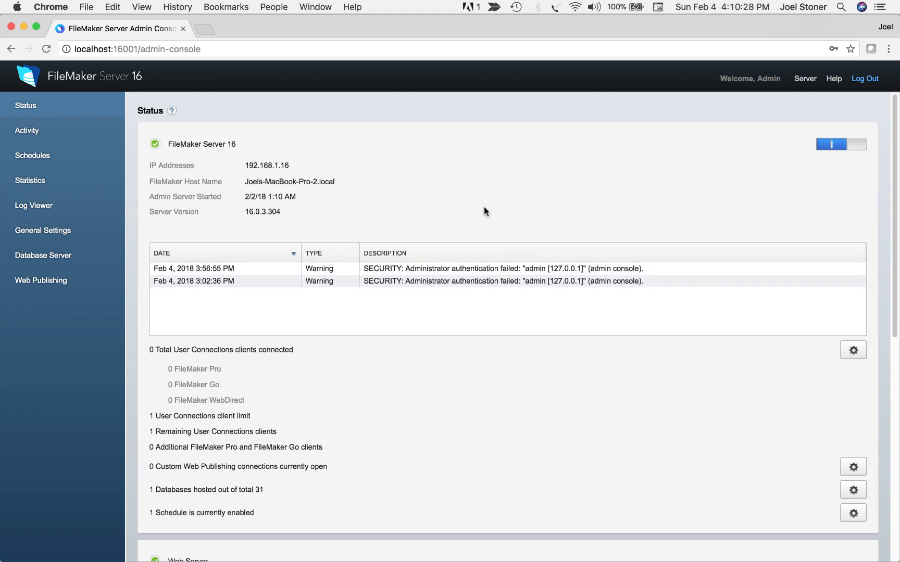
Open the existing Daily backup schedule for editing
{"action": "left_click", "coordinate": [44, 158]}
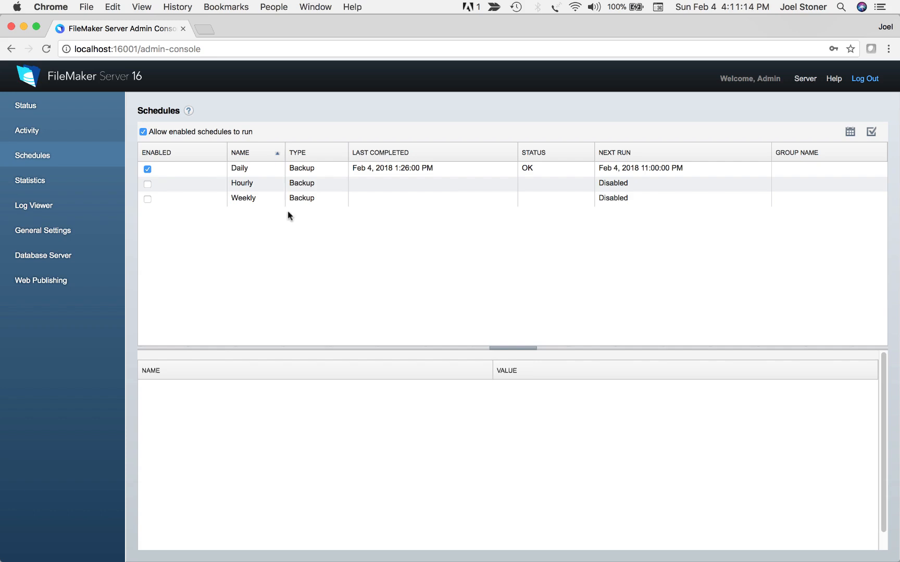
{"action": "left_click", "coordinate": [850, 135]}
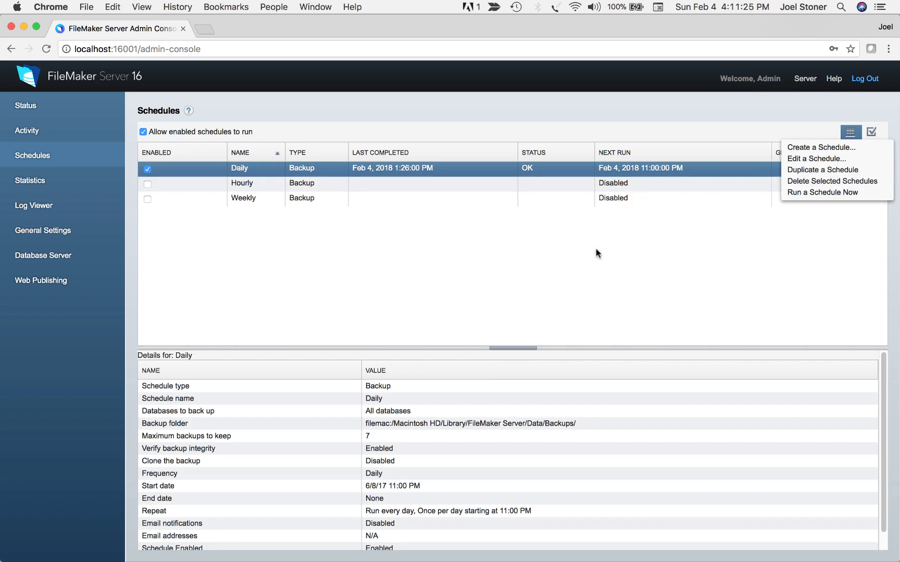
{"action": "left_click", "coordinate": [548, 260]}
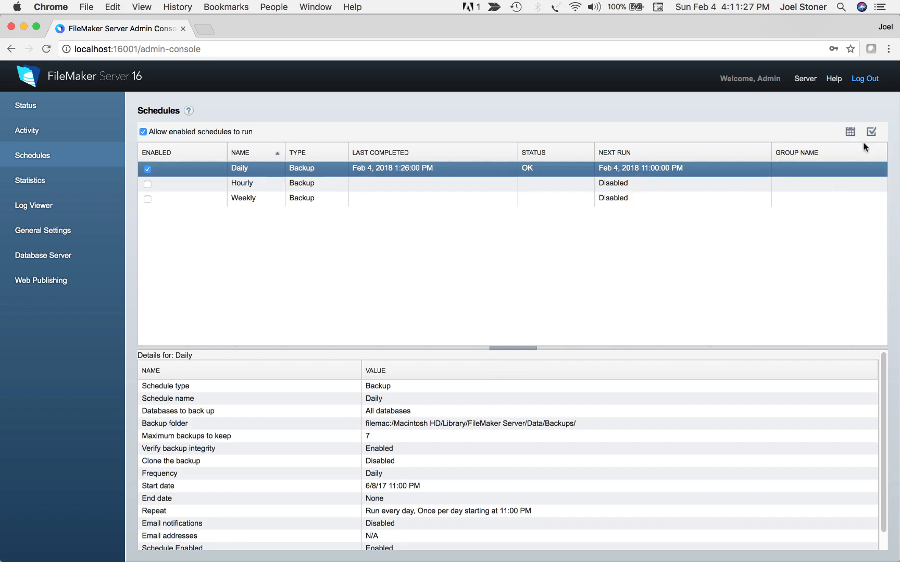
{"action": "left_click", "coordinate": [849, 133]}
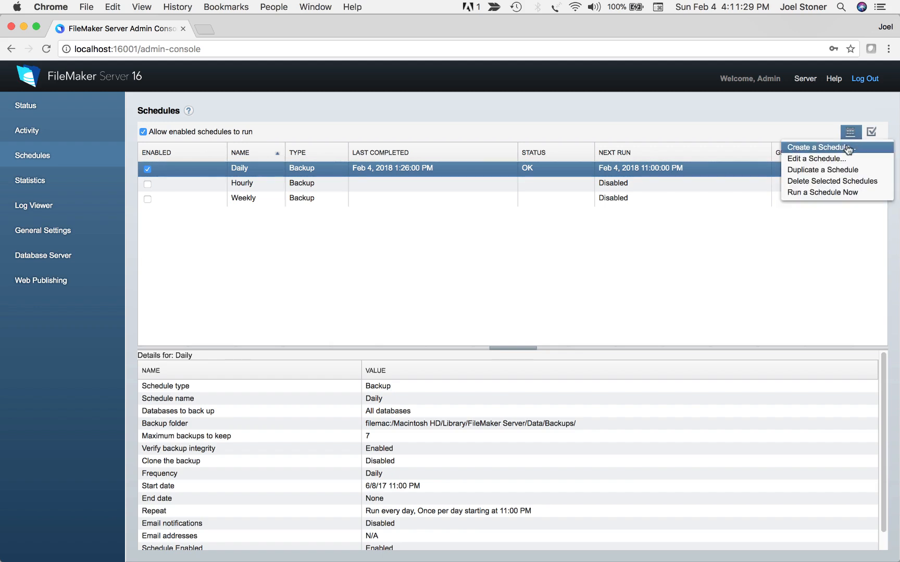
{"action": "left_click", "coordinate": [747, 113]}
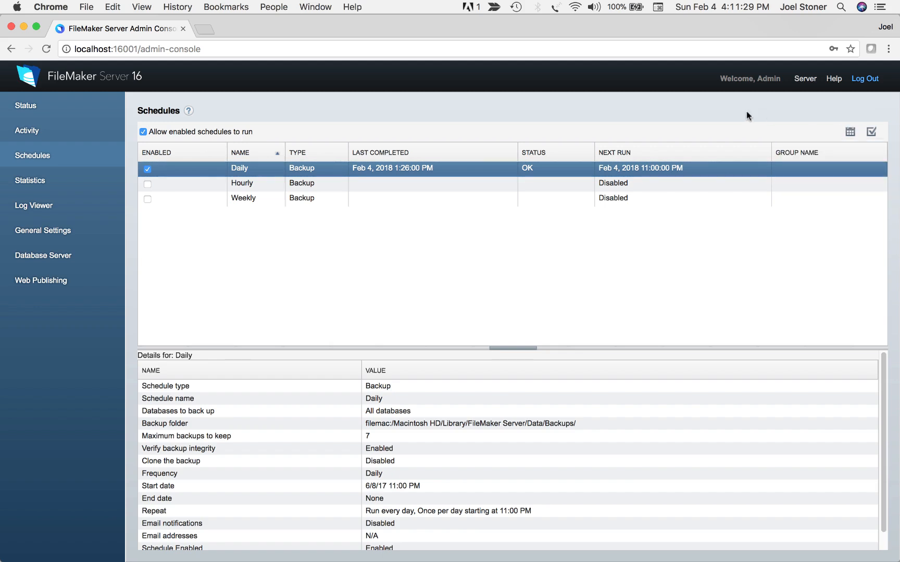
{"action": "left_click", "coordinate": [849, 133]}
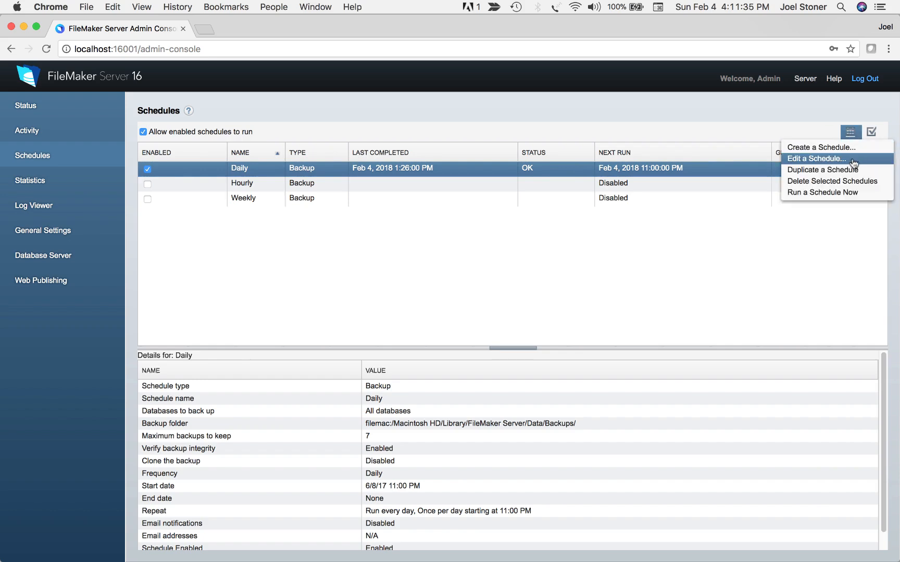
{"action": "left_click", "coordinate": [853, 159]}
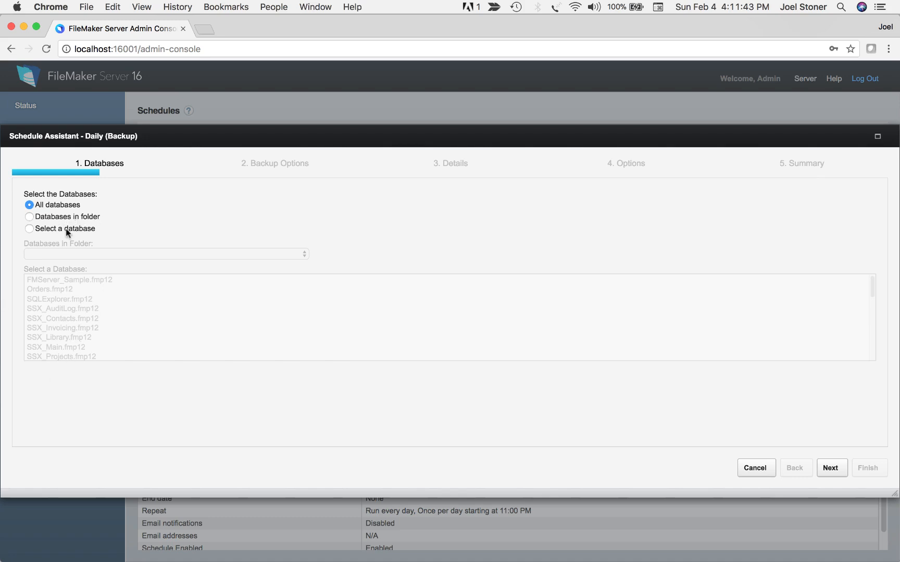
Validate the Daily schedule's backup folder path and examine the path and the number of backups to keep
{"action": "left_click", "coordinate": [837, 469]}
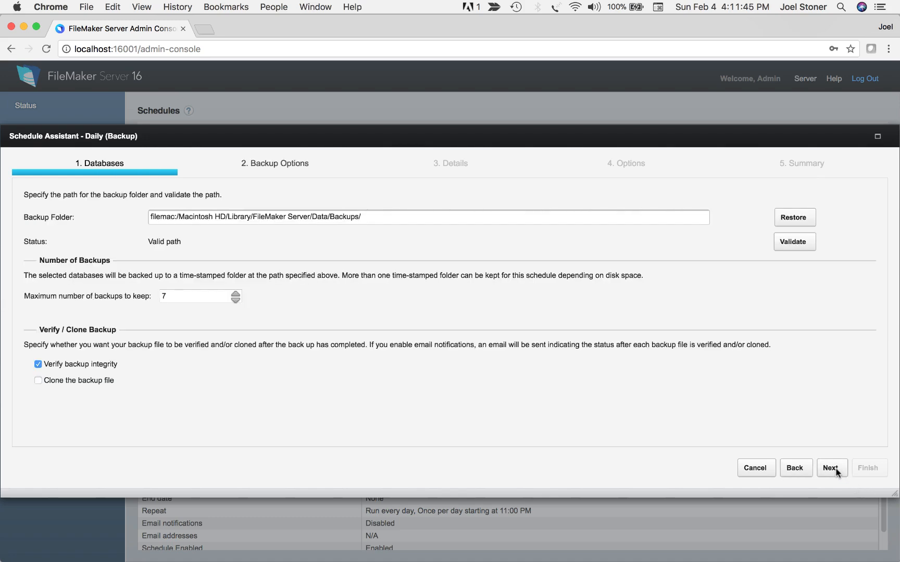
{"action": "left_click_drag", "start_coordinate": [403, 217], "coordinate": [152, 201]}
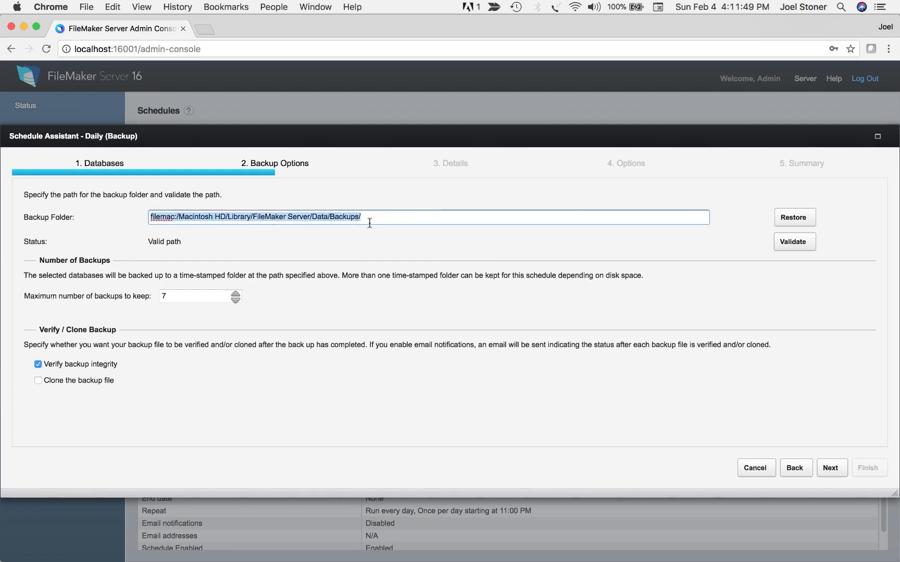
{"action": "left_click", "coordinate": [387, 219]}
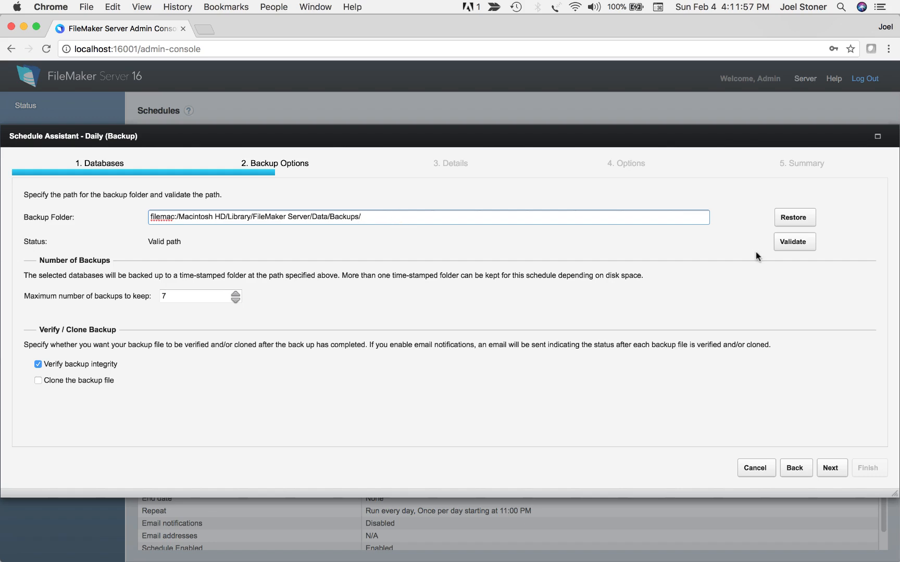
{"action": "left_click", "coordinate": [798, 243]}
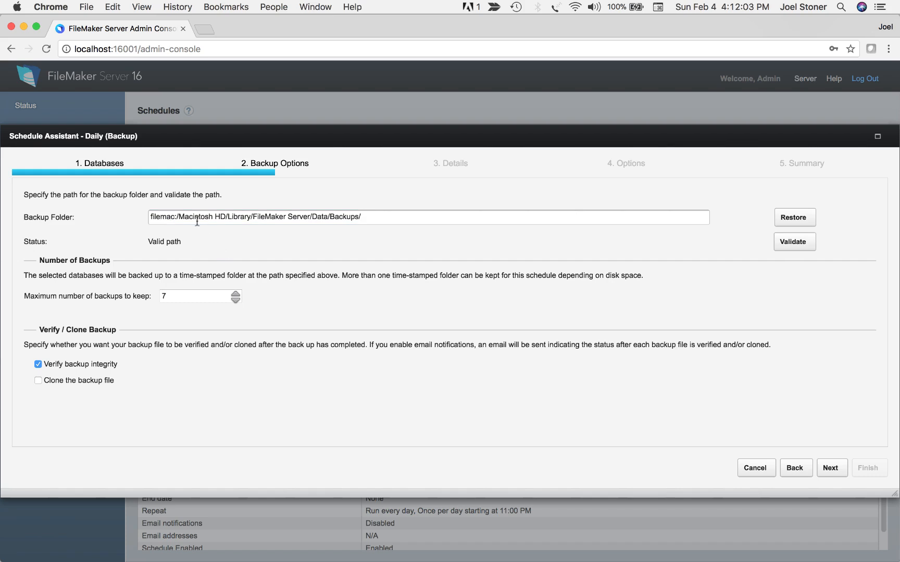
{"action": "left_click_drag", "start_coordinate": [178, 216], "coordinate": [253, 216]}
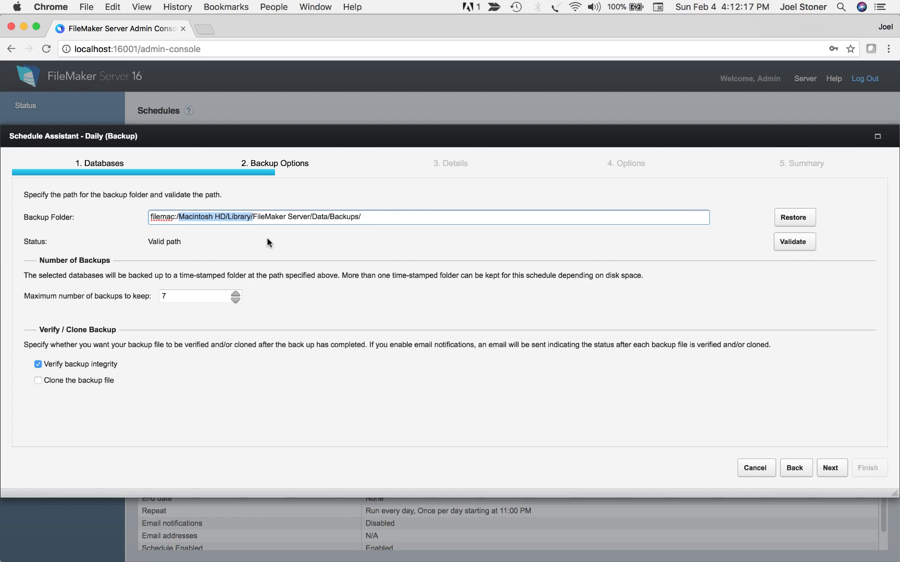
{"action": "left_click", "coordinate": [268, 243]}
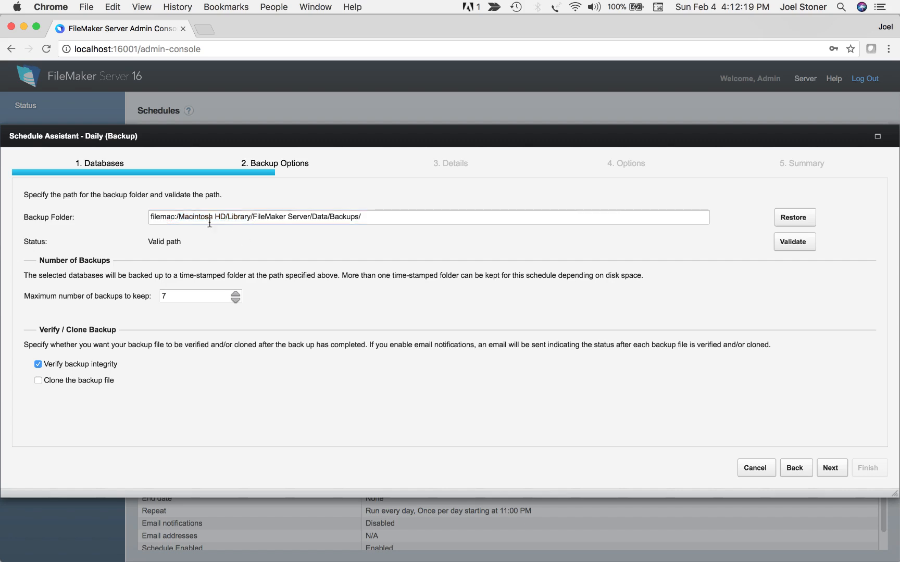
{"action": "left_click", "coordinate": [175, 217]}
{"action": "left_click_drag", "start_coordinate": [178, 217], "coordinate": [224, 218]}
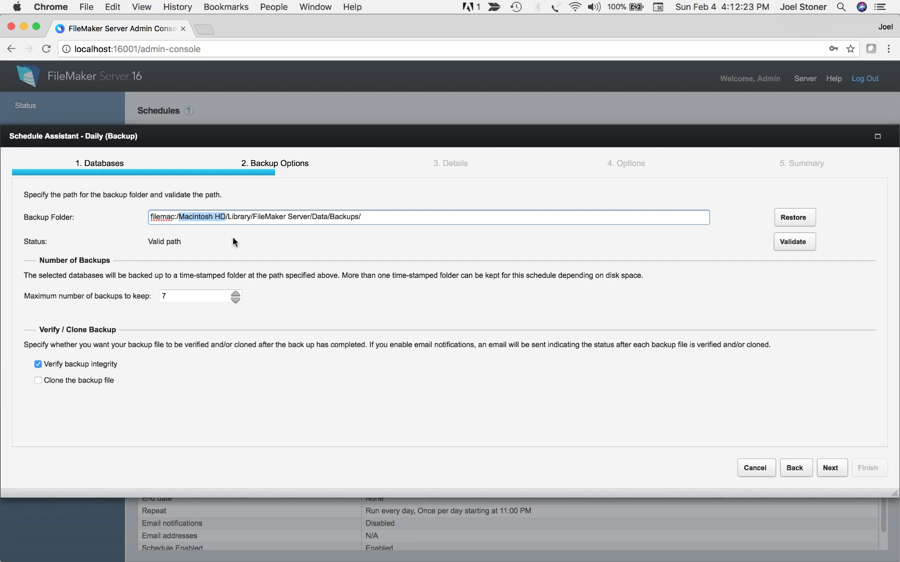
{"action": "left_click", "coordinate": [231, 262]}
{"action": "left_click_drag", "start_coordinate": [176, 295], "coordinate": [158, 296]}
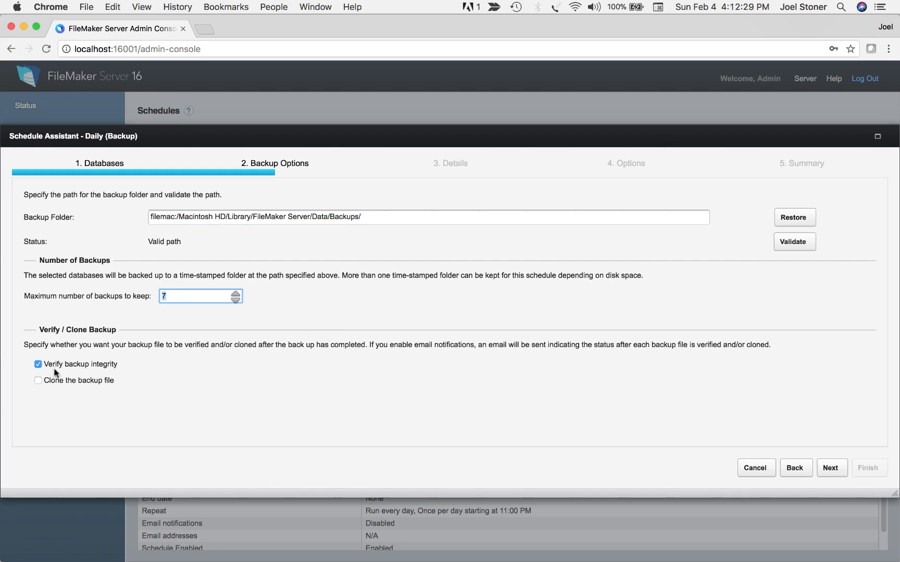
Examine the Daily schedule's frequency choices, start date and start time, keeping the Daily frequency
{"action": "left_click", "coordinate": [832, 468]}
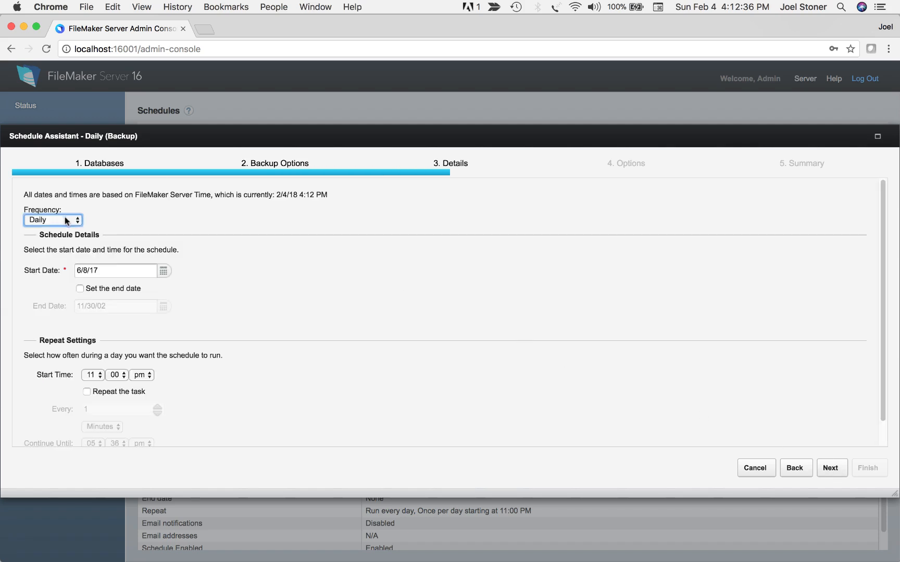
{"action": "left_click", "coordinate": [66, 221]}
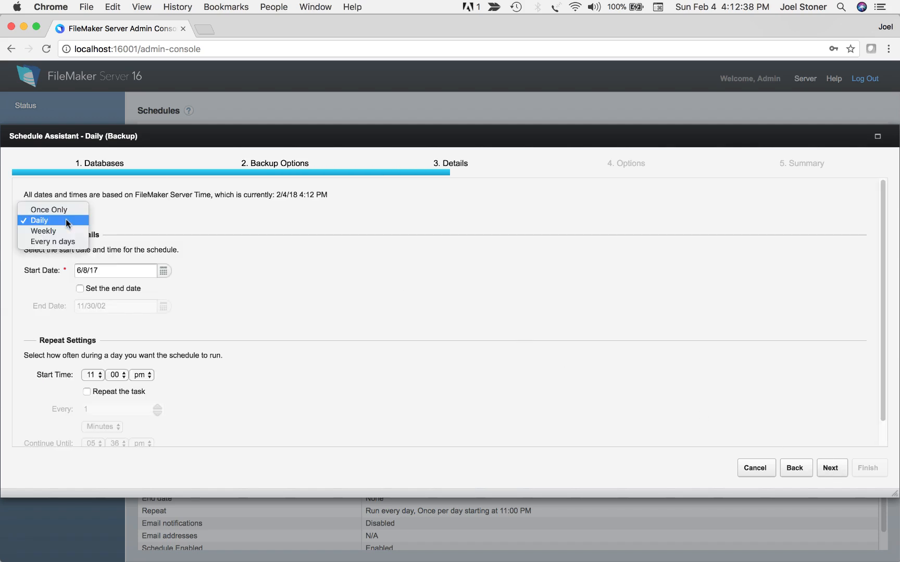
{"action": "left_click", "coordinate": [204, 226]}
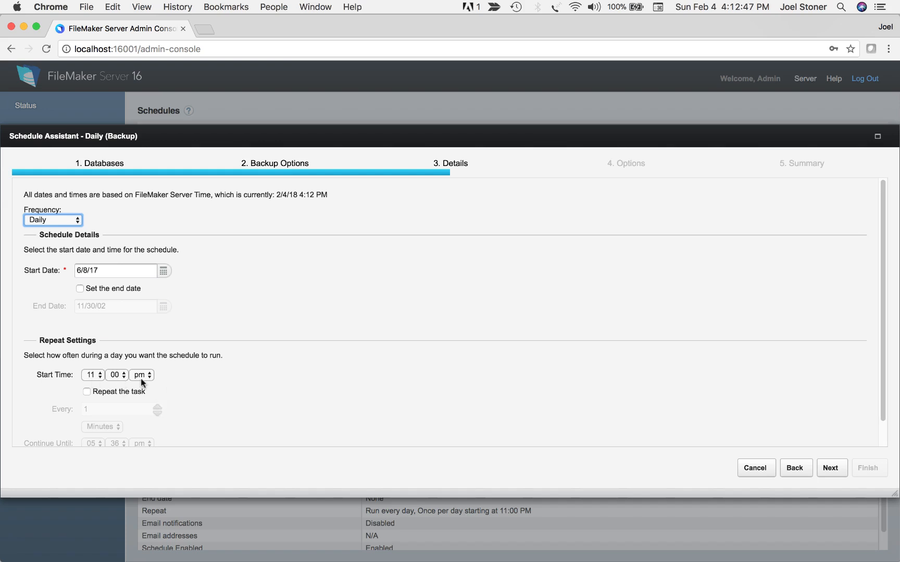
Keep the Daily schedule's name, leave email notification off, and save the schedule
{"action": "left_click", "coordinate": [832, 469]}
{"action": "left_click", "coordinate": [133, 231]}
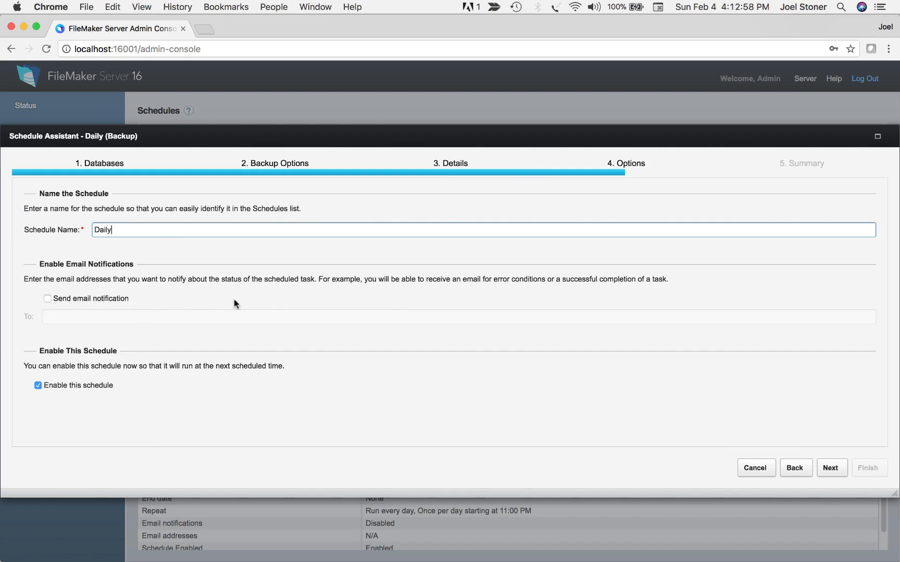
{"action": "left_click", "coordinate": [48, 298]}
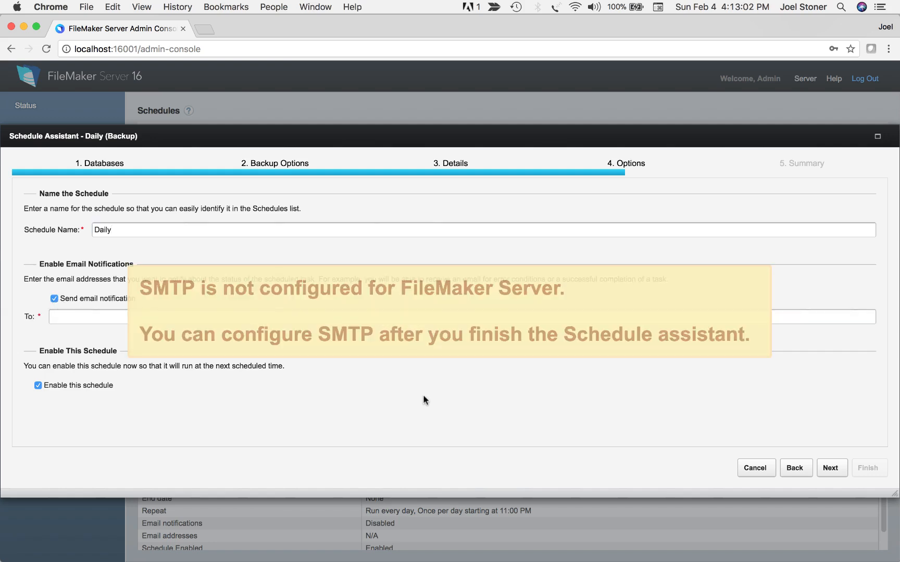
{"action": "left_click", "coordinate": [54, 298]}
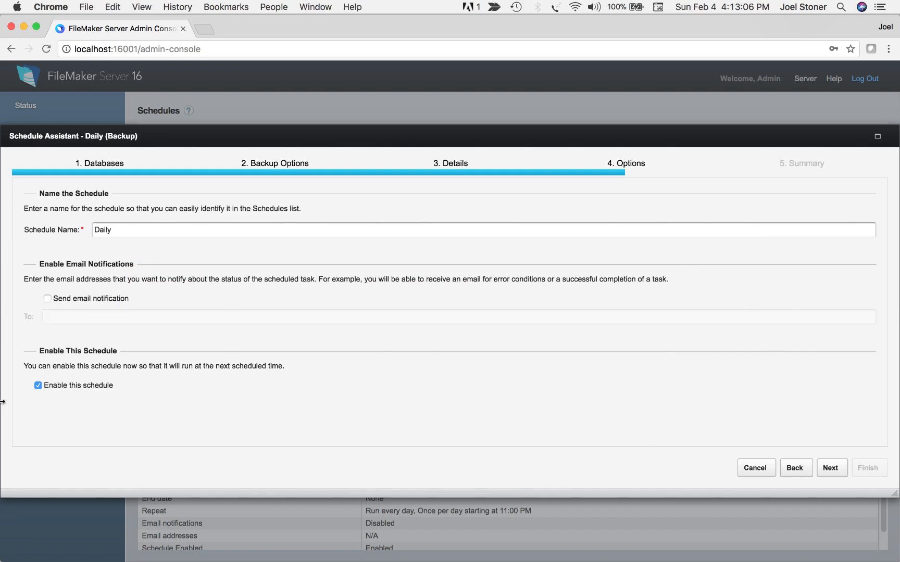
{"action": "left_click", "coordinate": [830, 468]}
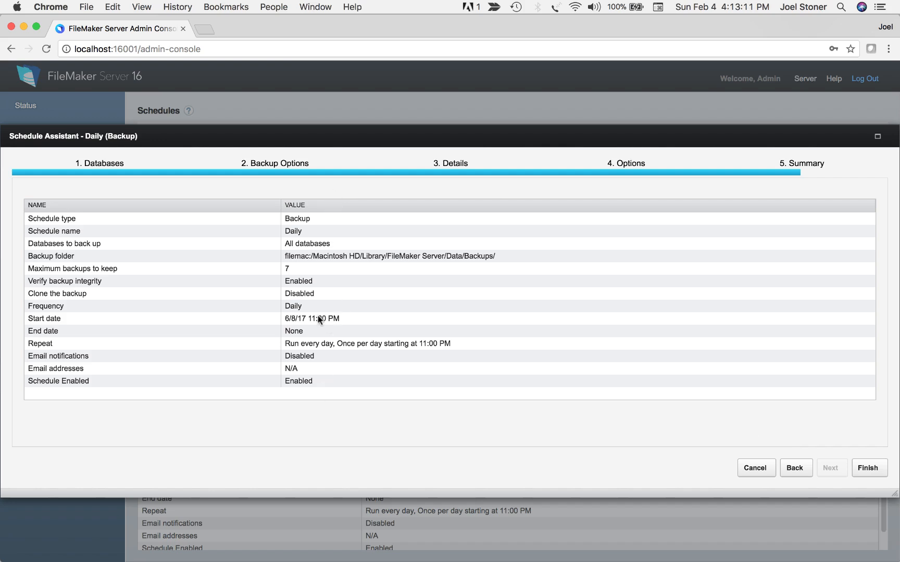
{"action": "left_click", "coordinate": [867, 468]}
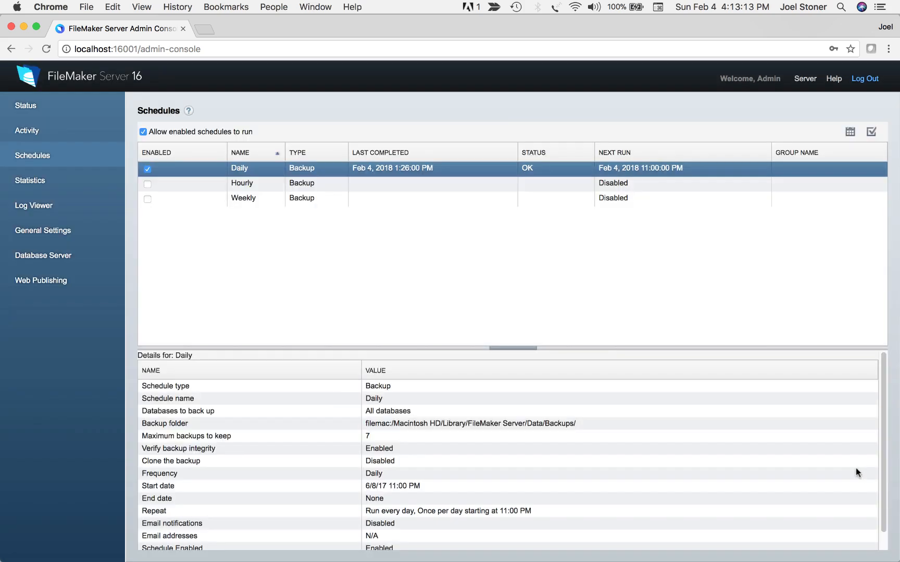
Create a new schedule of the Back up databases type that covers all databases
{"action": "left_click", "coordinate": [850, 131]}
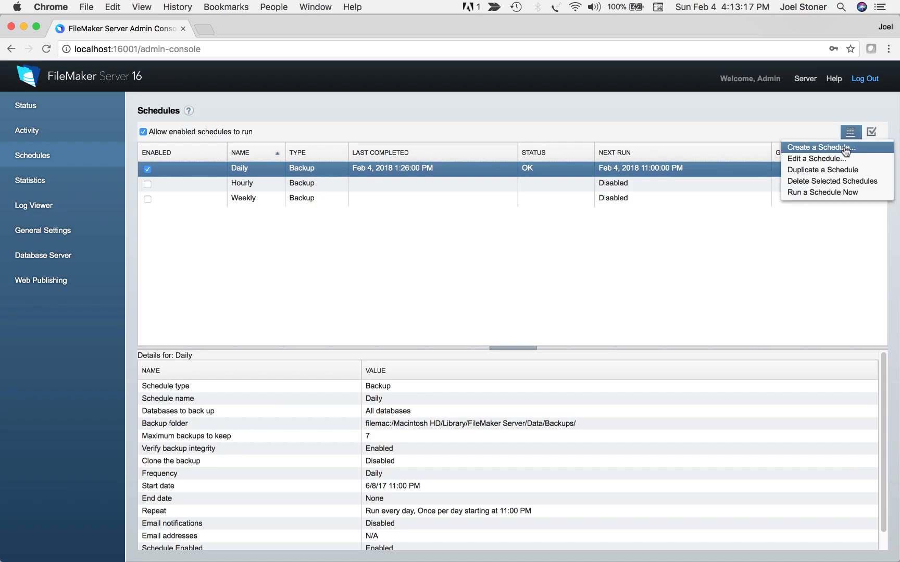
{"action": "left_click", "coordinate": [845, 148]}
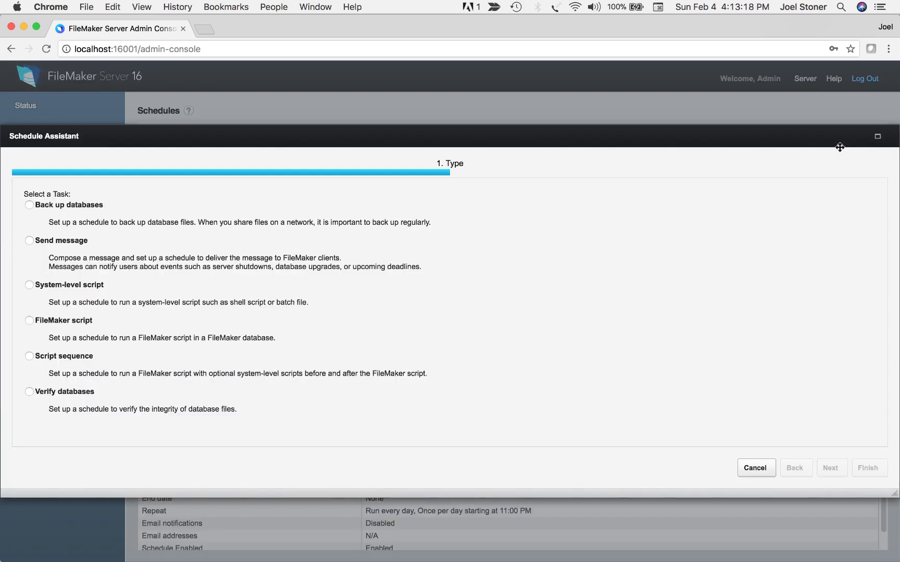
{"action": "left_click", "coordinate": [30, 206]}
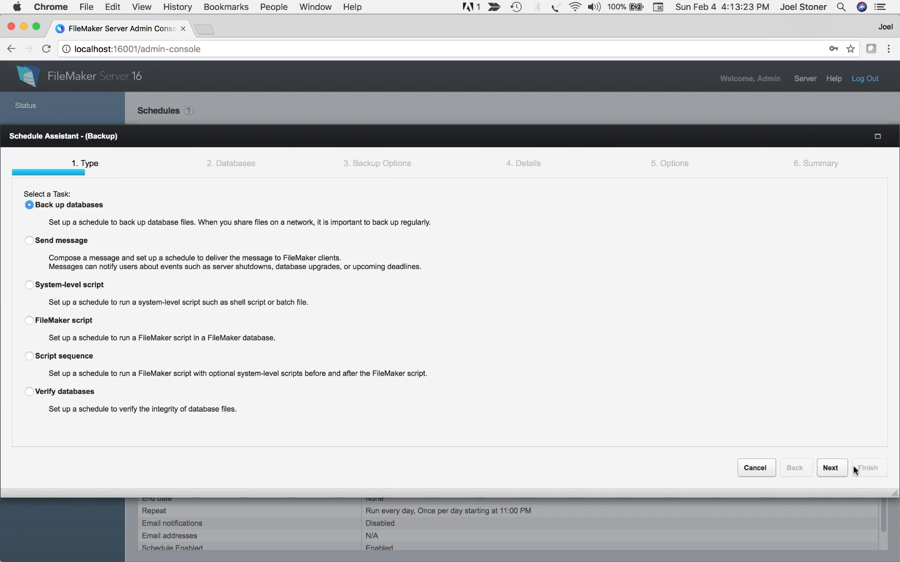
{"action": "left_click", "coordinate": [830, 468]}
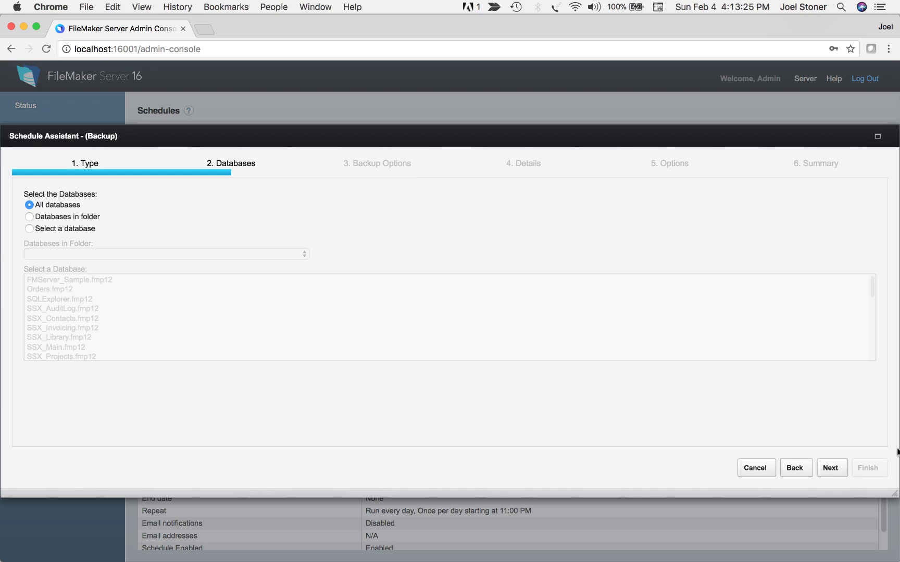
{"action": "left_click", "coordinate": [830, 468]}
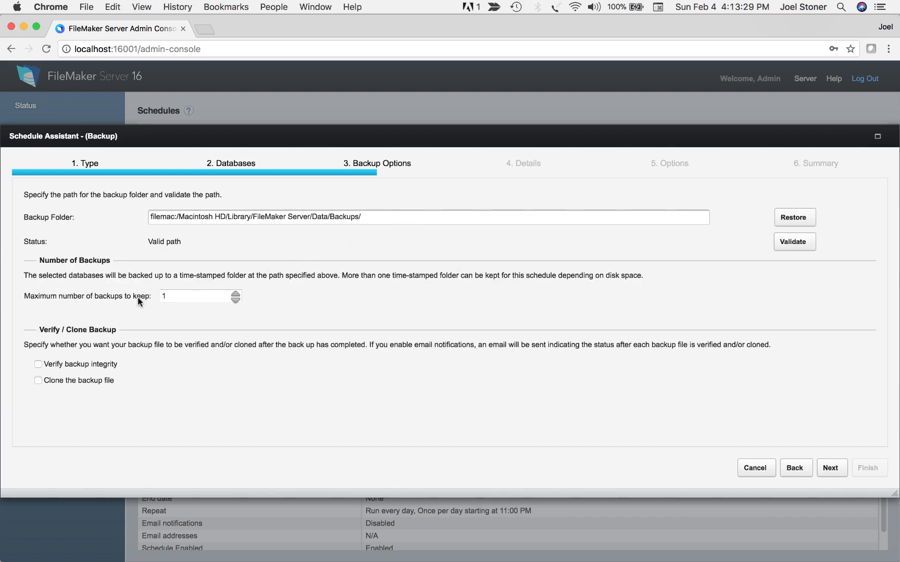
Increase the new schedule's maximum number of backups to keep and enable backup integrity verification
{"action": "left_click", "coordinate": [235, 294]}
{"action": "left_click", "coordinate": [235, 294]}
{"action": "left_click", "coordinate": [35, 365]}
{"action": "left_click", "coordinate": [830, 468]}
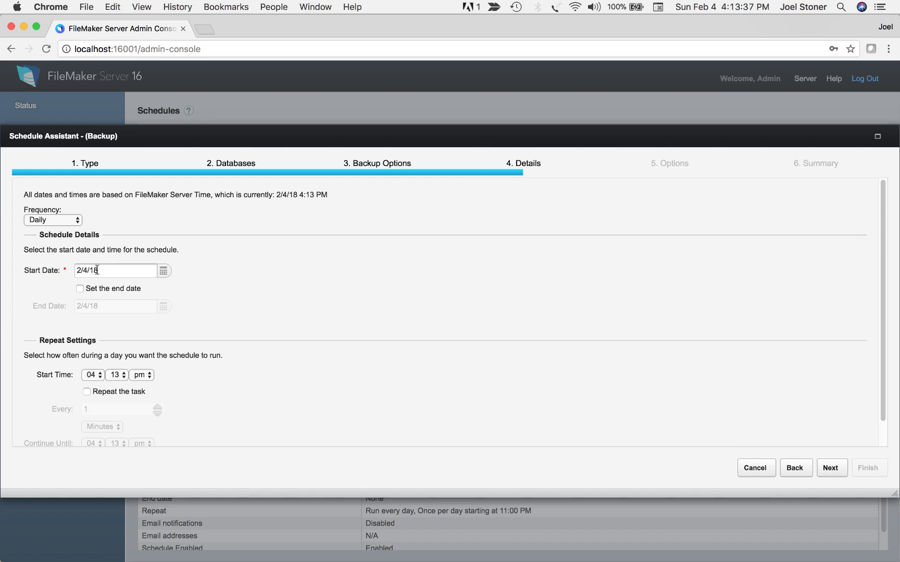
Set the new backup schedule's start time to 11:30 pm
{"action": "left_click", "coordinate": [96, 377]}
{"action": "left_click", "coordinate": [99, 448]}
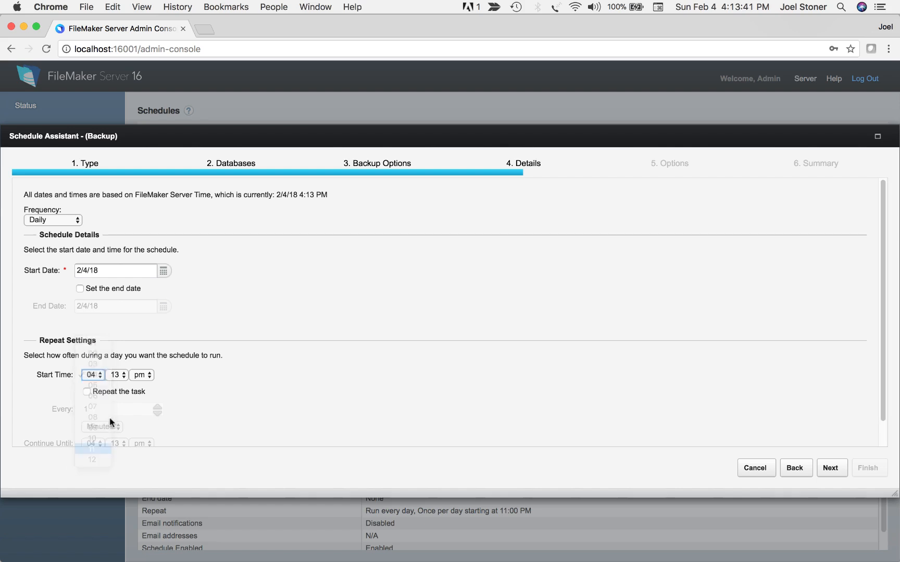
{"action": "left_click", "coordinate": [116, 375]}
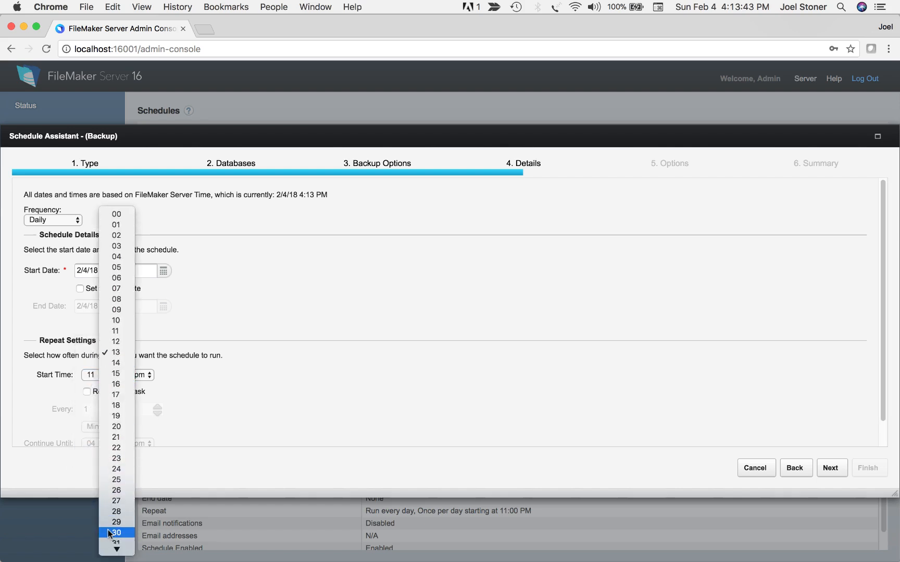
{"action": "left_click", "coordinate": [117, 532]}
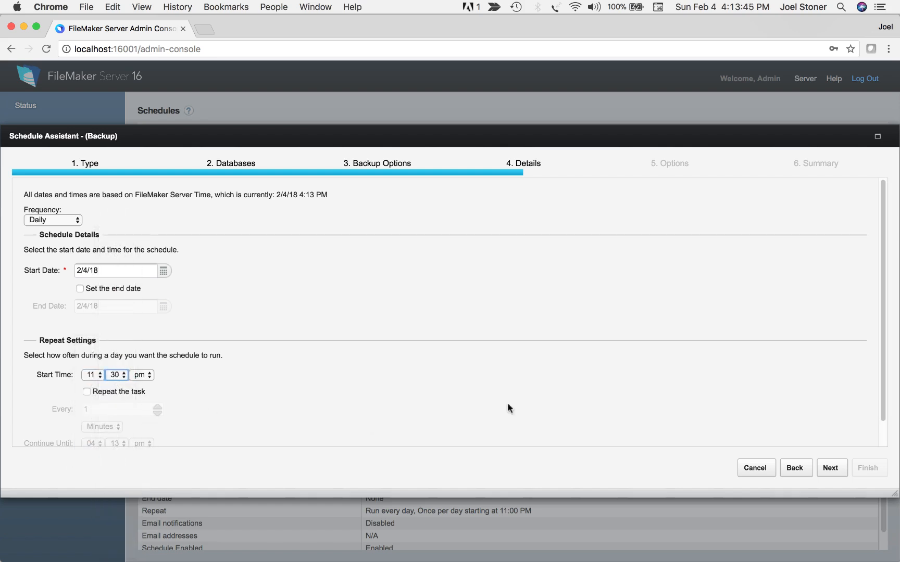
{"action": "left_click", "coordinate": [823, 469]}
{"action": "left_click", "coordinate": [824, 468]}
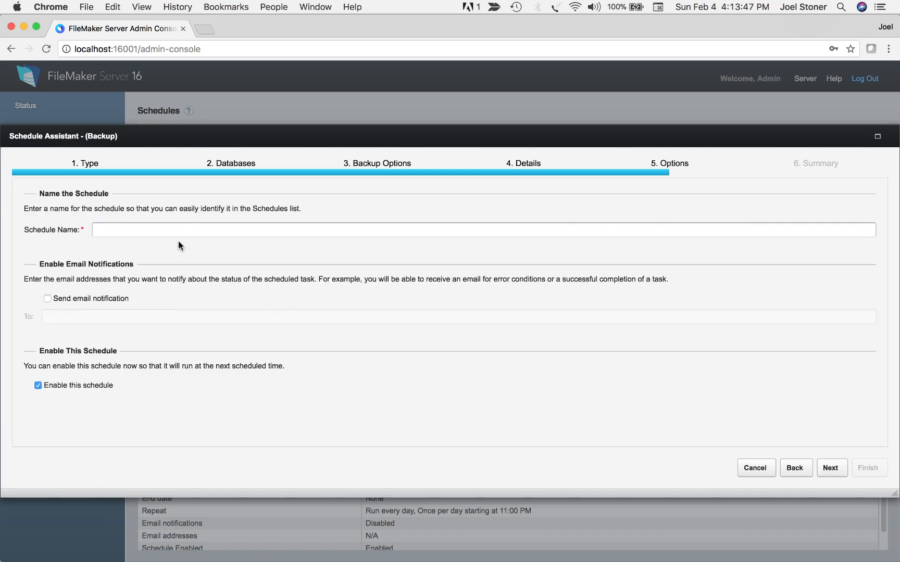
Name the new backup schedule 1130 PM, leave email notification off, and finish creating it
{"action": "left_click", "coordinate": [178, 229]}
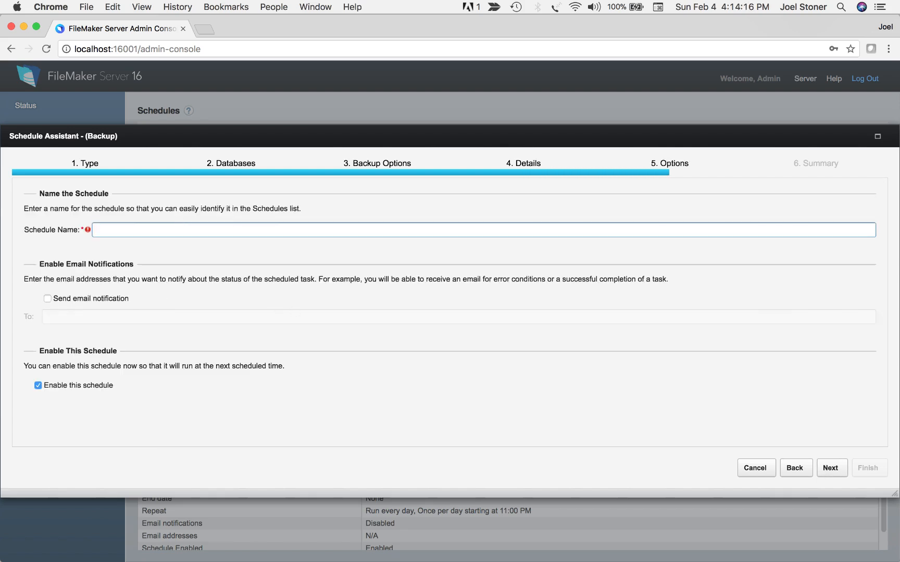
{"action": "type", "text": "1130 PM"}
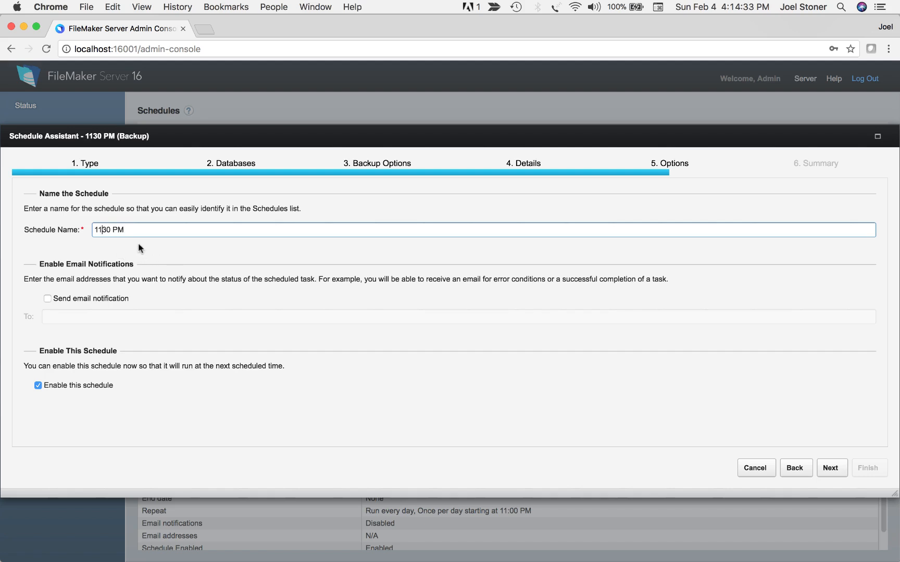
{"action": "left_click", "coordinate": [829, 468]}
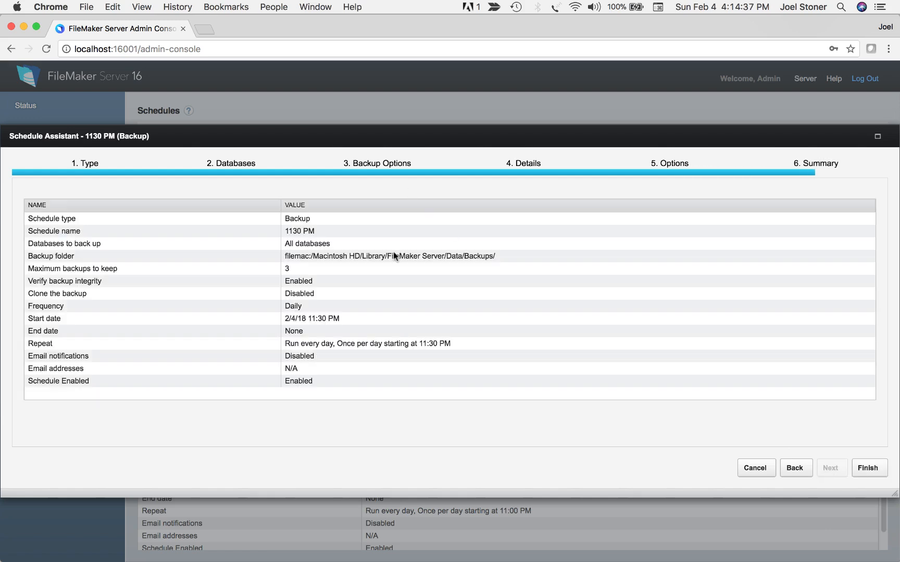
{"action": "left_click", "coordinate": [865, 464]}
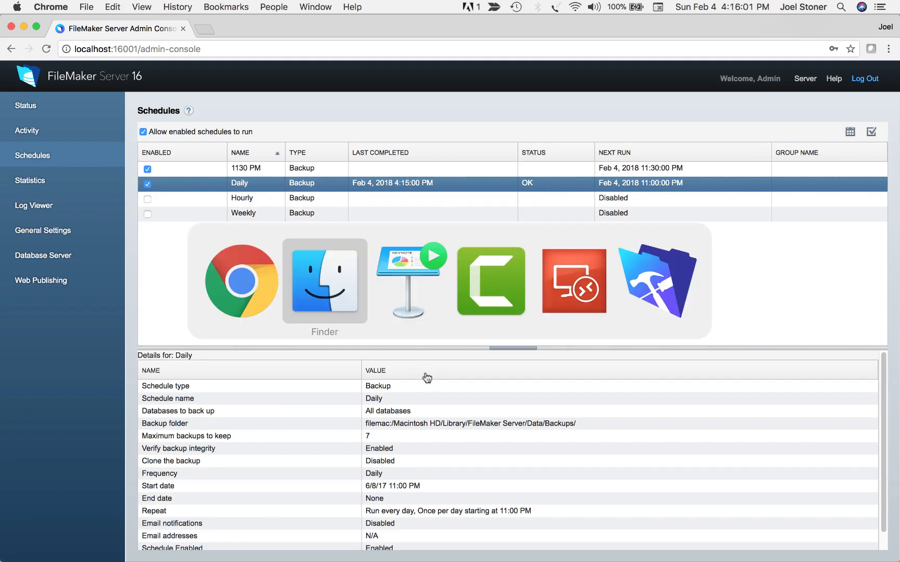
Switch to Finder and open the Library/FileMaker Server/Data/Backups folder on Macintosh HD in an enlarged new window
{"action": "key", "text": "super+n"}
{"action": "left_click", "coordinate": [249, 152]}
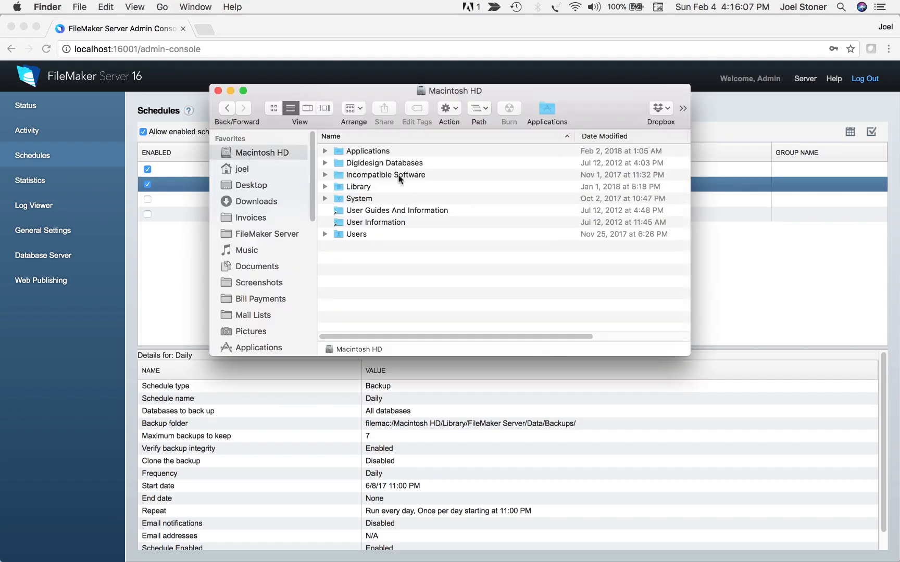
{"action": "left_click_drag", "start_coordinate": [689, 353], "coordinate": [694, 443]}
{"action": "double_click", "coordinate": [349, 187]}
{"action": "double_click", "coordinate": [374, 316]}
{"action": "double_click", "coordinate": [347, 186]}
{"action": "double_click", "coordinate": [344, 151]}
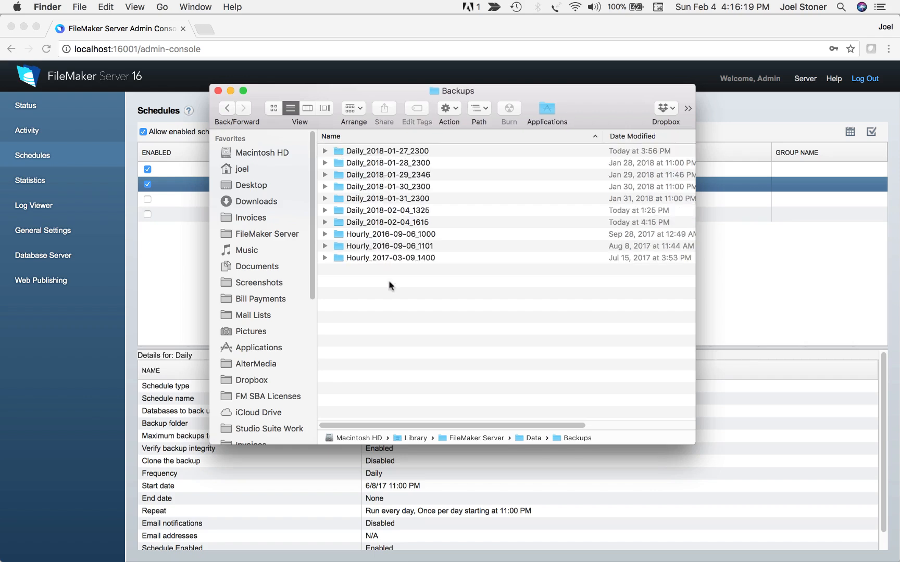
Expand the Daily_2018-02-04_1615 backup down to its Studio Suite 12 folder and select Studio_Suite_12.fmp12
{"action": "left_click", "coordinate": [339, 224]}
{"action": "left_click", "coordinate": [325, 223]}
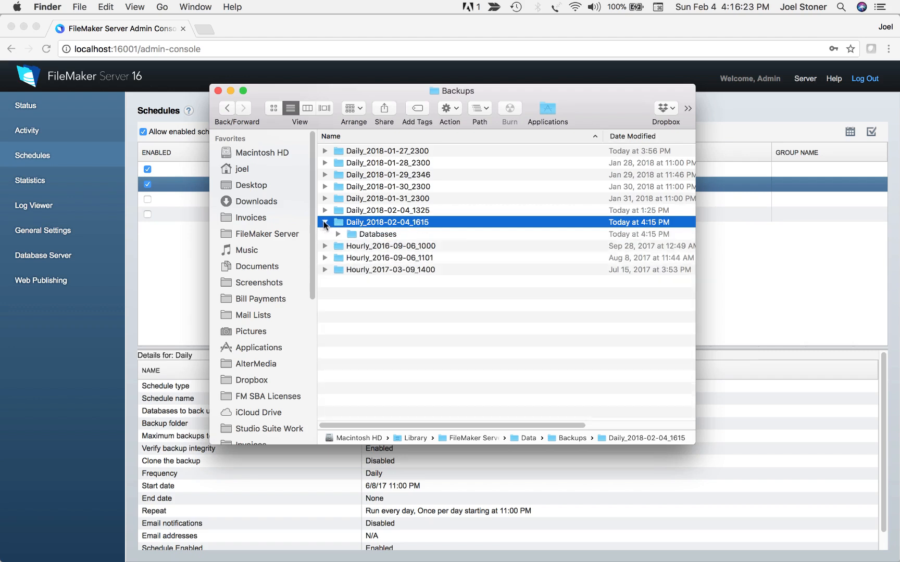
{"action": "left_click", "coordinate": [338, 234]}
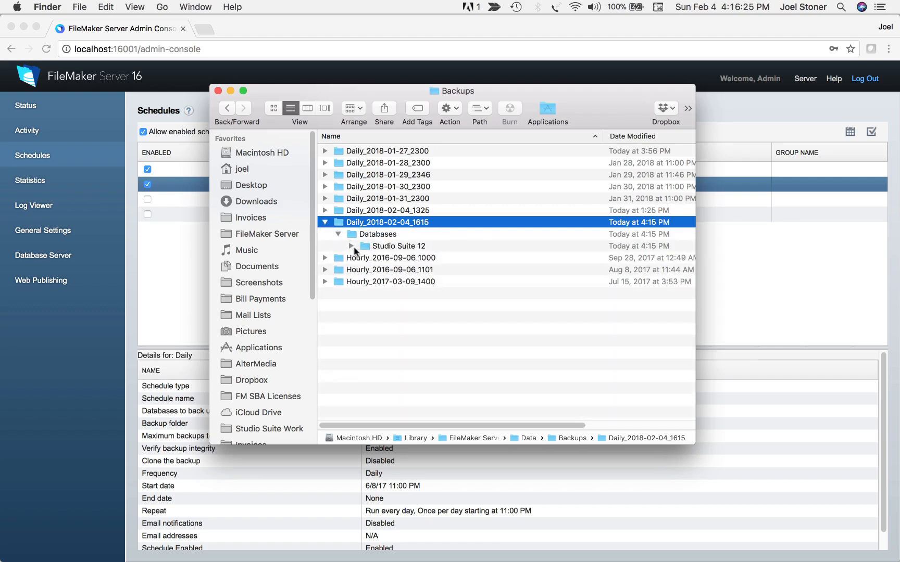
{"action": "left_click", "coordinate": [351, 246]}
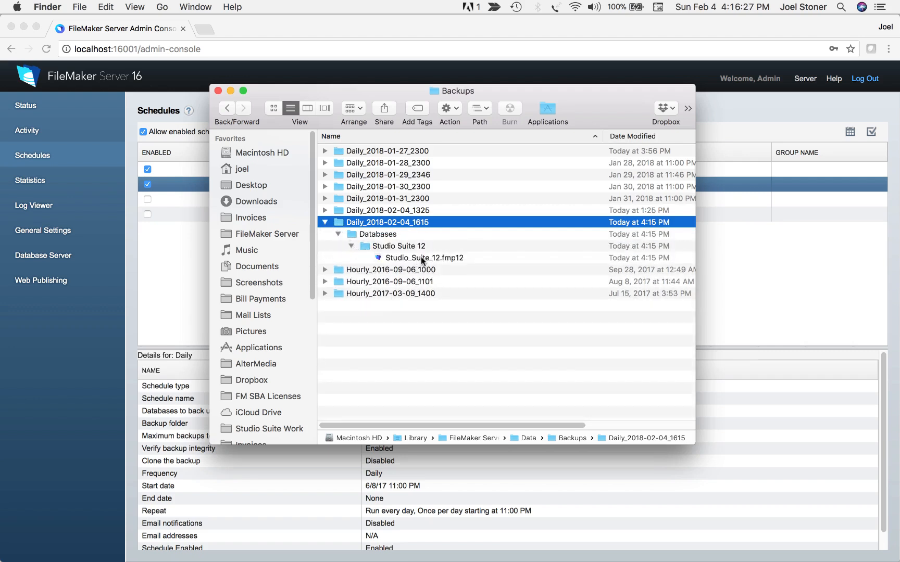
{"action": "left_click", "coordinate": [443, 257]}
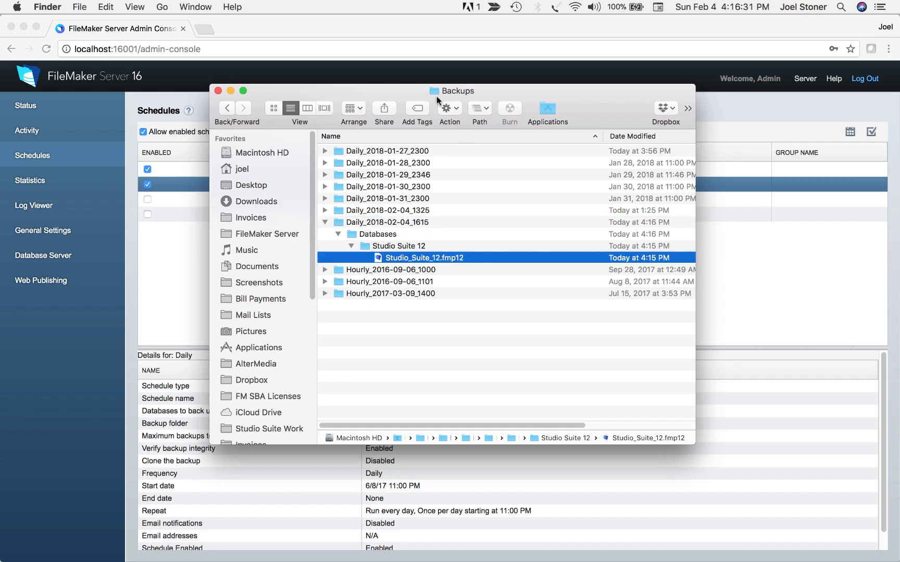
Switch to Microsoft Remote Desktop, connect to SS12 AWS Development Server, and view the schedules in its admin console
{"action": "key", "text": "super+Tab"}
{"action": "key", "text": "super+Tab"}
{"action": "key", "text": "super+Tab"}
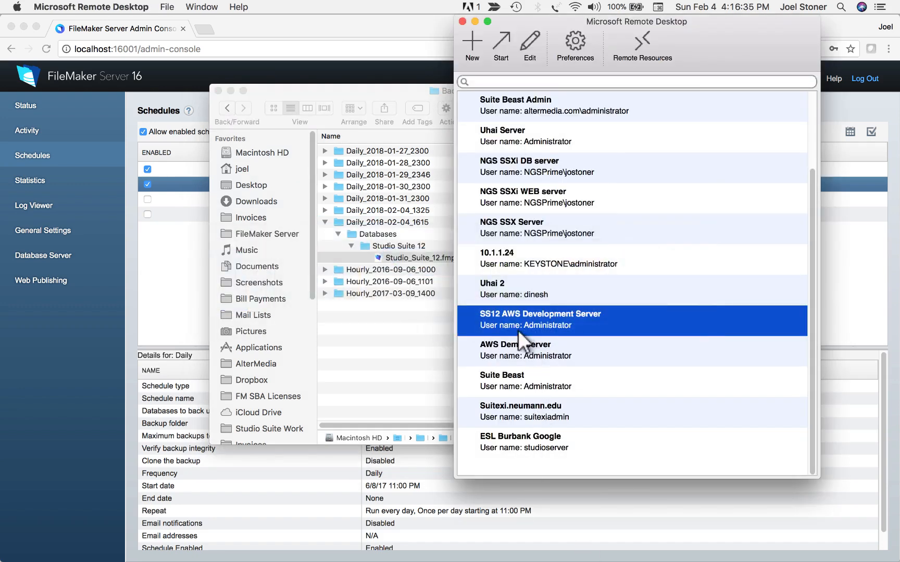
{"action": "double_click", "coordinate": [519, 330]}
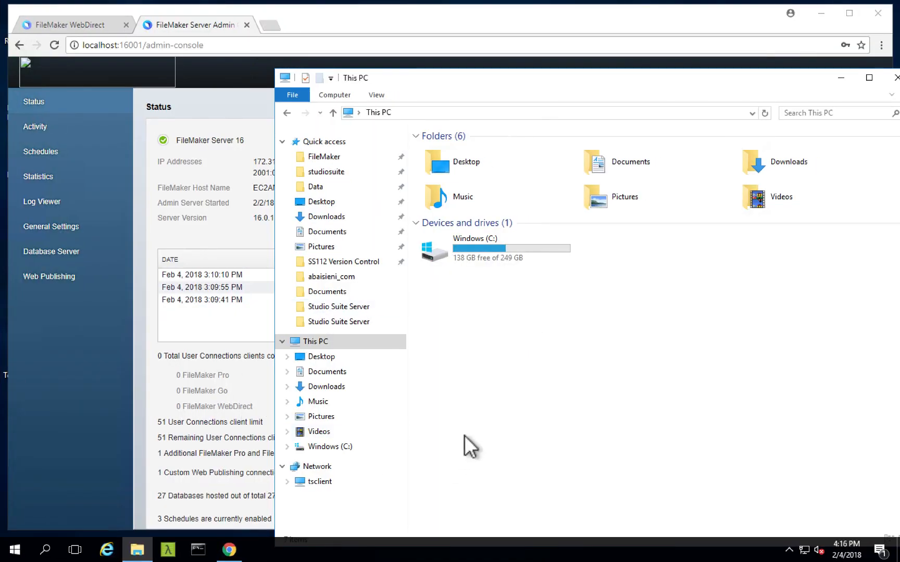
{"action": "left_click_drag", "start_coordinate": [429, 79], "coordinate": [646, 114]}
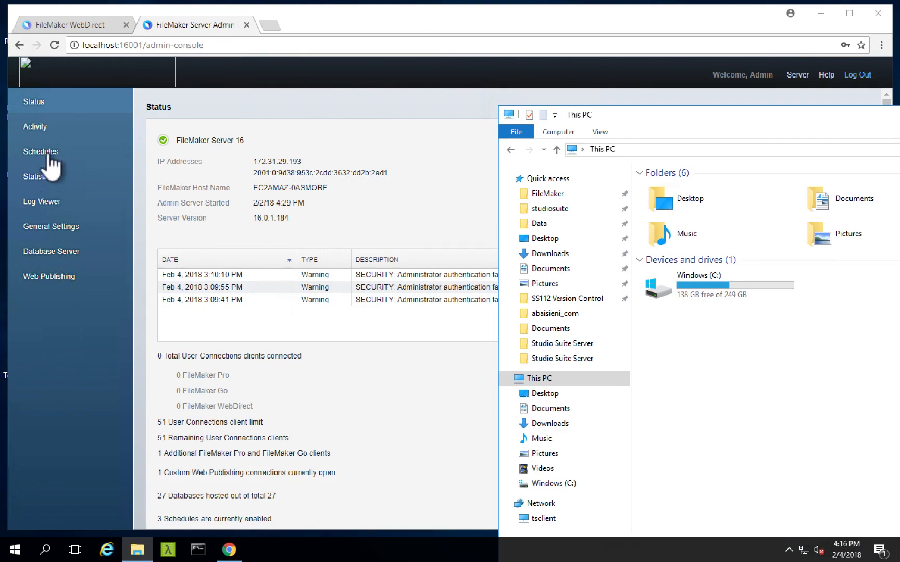
{"action": "left_click", "coordinate": [50, 156]}
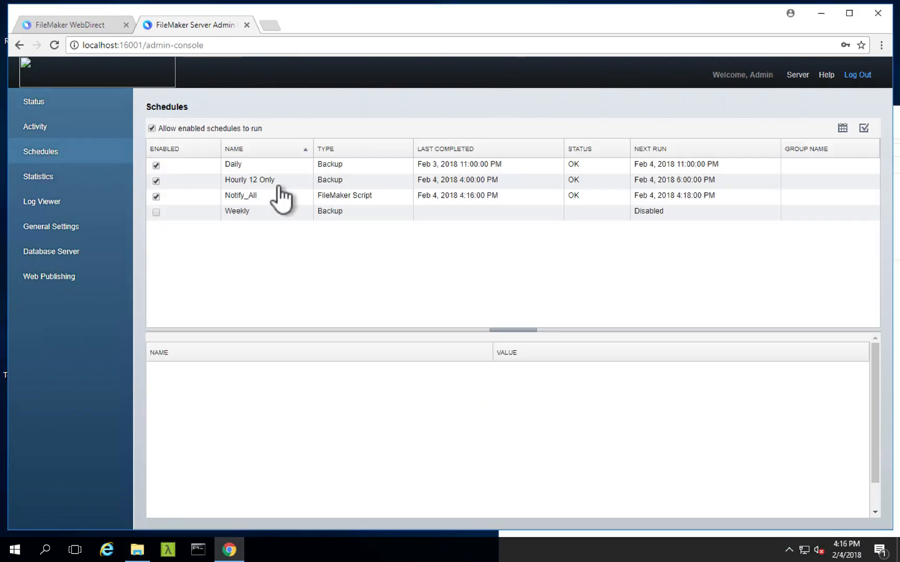
Bring the remote server's File Explorer window fully into view and open Program Files on Windows (C:)
{"action": "left_click", "coordinate": [897, 207]}
{"action": "left_click_drag", "start_coordinate": [794, 118], "coordinate": [500, 84]}
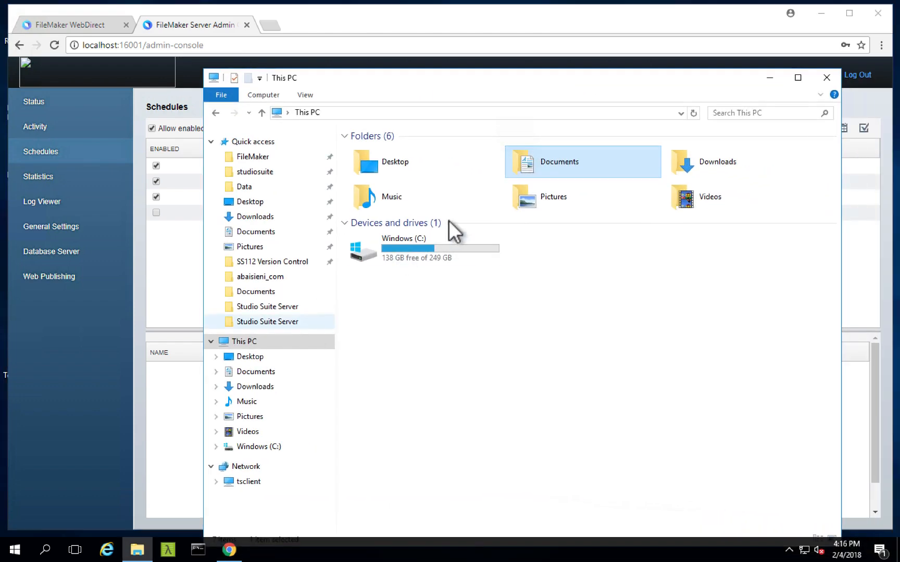
{"action": "left_click", "coordinate": [393, 243]}
{"action": "left_click", "coordinate": [394, 243]}
{"action": "left_click", "coordinate": [362, 247]}
{"action": "double_click", "coordinate": [364, 255]}
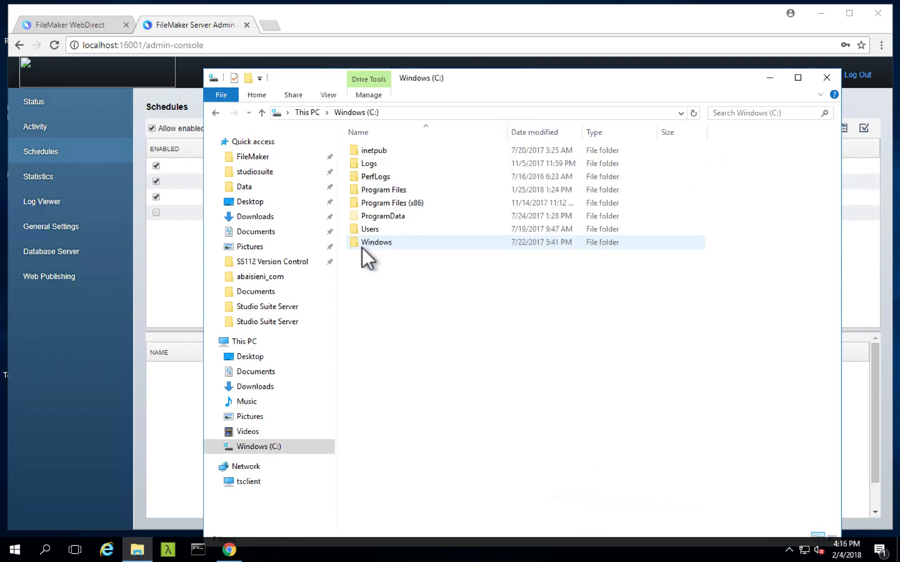
{"action": "left_click", "coordinate": [376, 192]}
{"action": "double_click", "coordinate": [375, 191]}
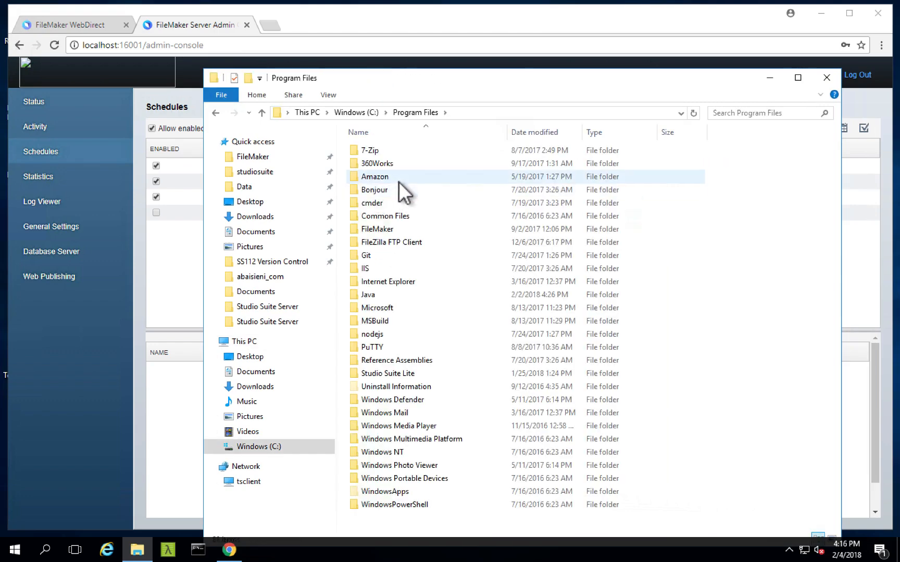
Open the FileMaker/FileMaker Server/Data/Backups folder inside the remote server's Program Files
{"action": "double_click", "coordinate": [379, 228]}
{"action": "left_click", "coordinate": [396, 189]}
{"action": "double_click", "coordinate": [396, 188]}
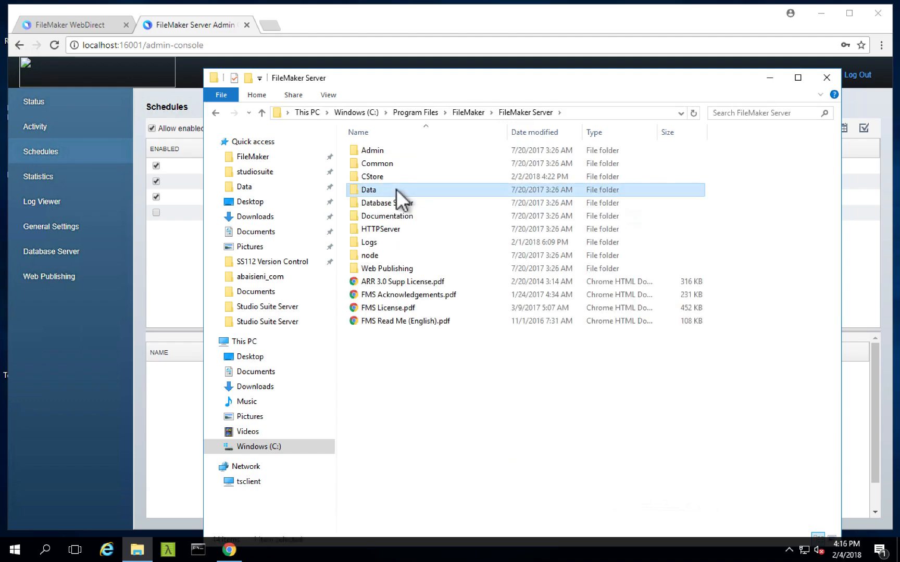
{"action": "double_click", "coordinate": [397, 189]}
{"action": "left_click", "coordinate": [380, 152]}
{"action": "double_click", "coordinate": [379, 151]}
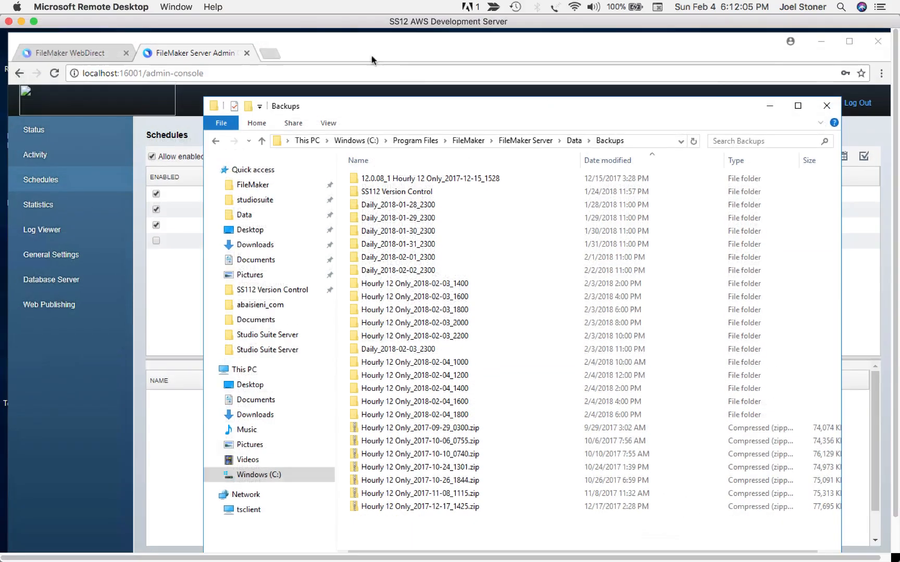
Return to the local Mac, close the Finder Backups window, and open Time Machine's backup exclusion options
{"action": "key", "text": "ctrl+Left"}
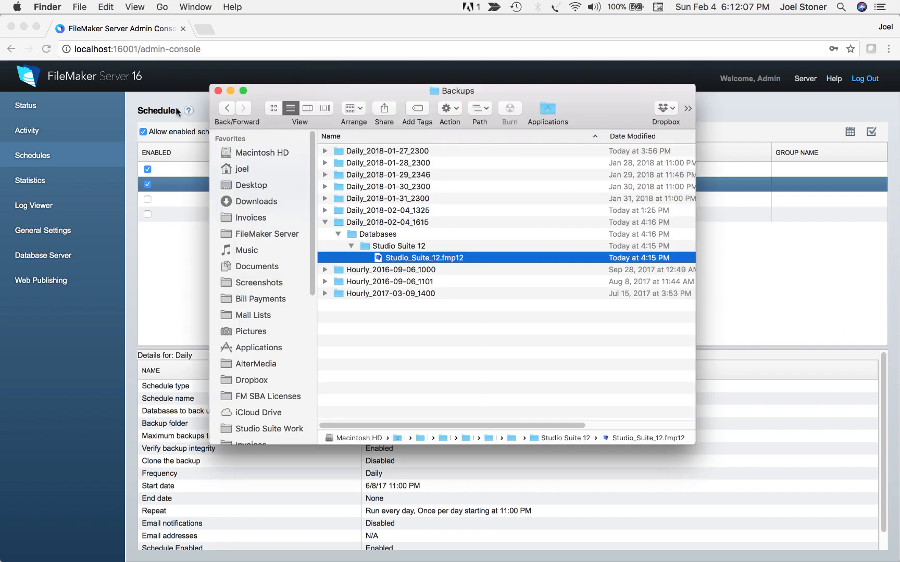
{"action": "left_click", "coordinate": [218, 90]}
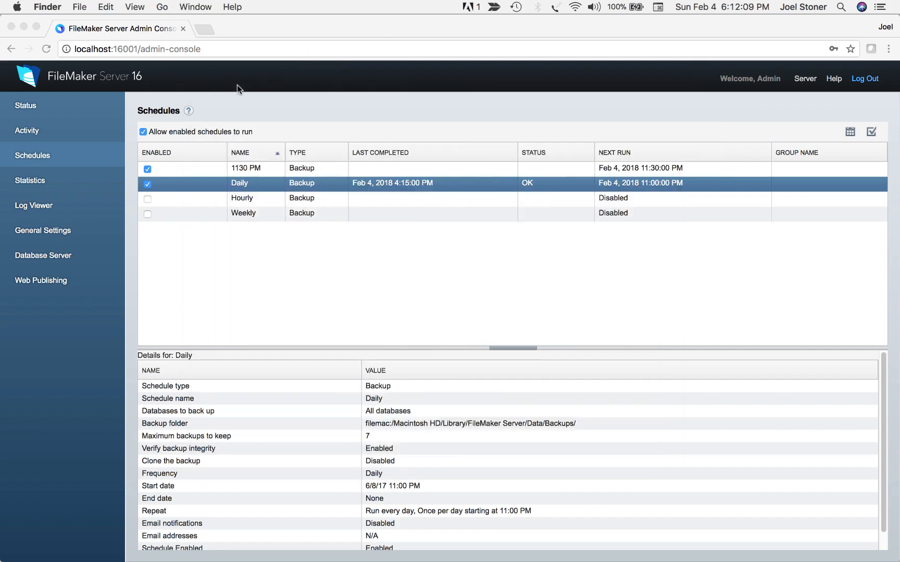
{"action": "left_click", "coordinate": [515, 8]}
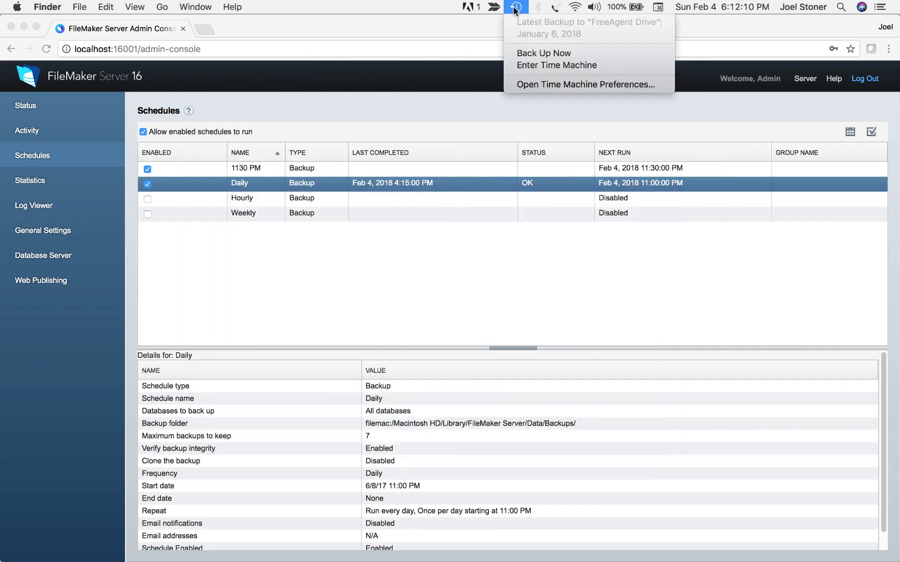
{"action": "left_click", "coordinate": [552, 85]}
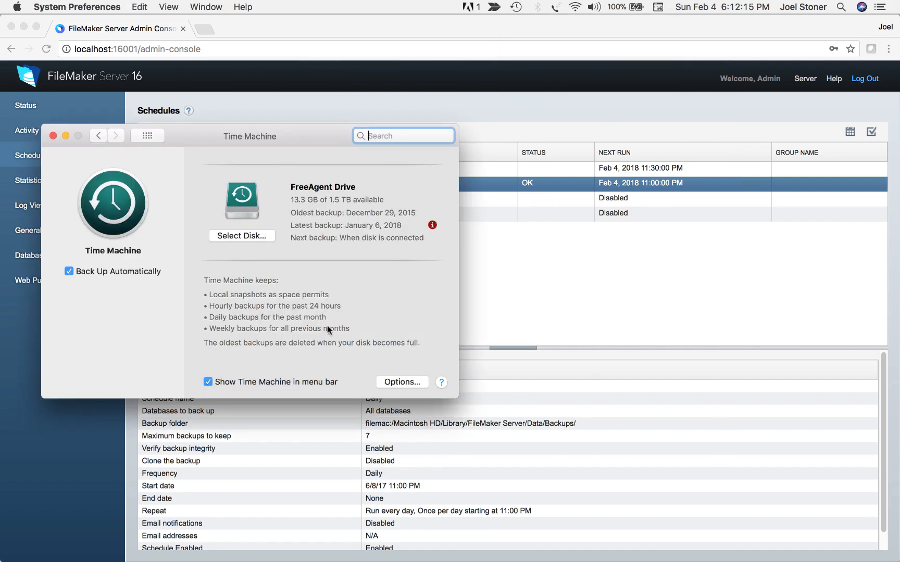
{"action": "left_click", "coordinate": [398, 381]}
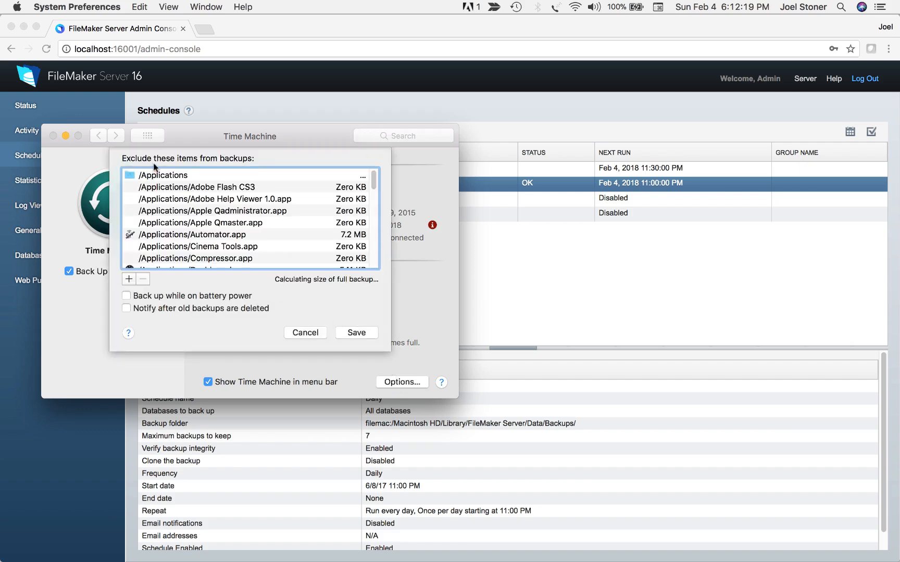
Remove /Library/FileMaker Server/Data/Databases from Time Machine's list of excluded items
{"action": "left_click_drag", "start_coordinate": [374, 184], "coordinate": [382, 269]}
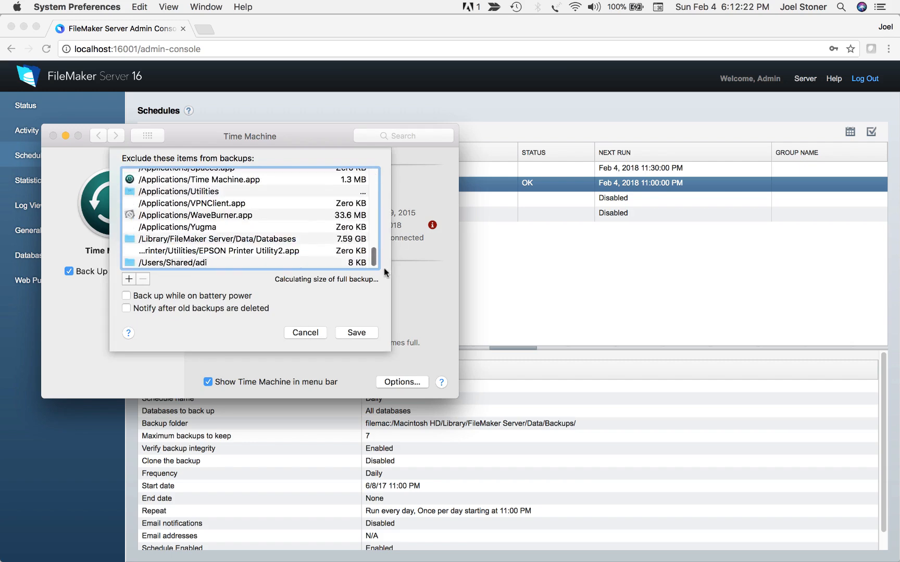
{"action": "left_click", "coordinate": [241, 240]}
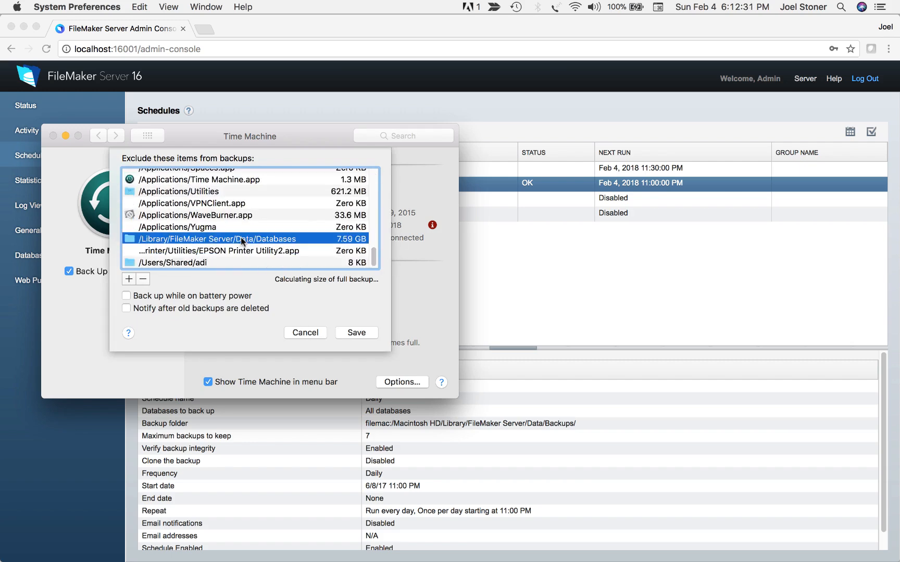
{"action": "left_click", "coordinate": [147, 280]}
Exclude FileMaker Server's Data/Databases folder from Time Machine backups, then save the options and close the preferences
{"action": "left_click", "coordinate": [130, 280]}
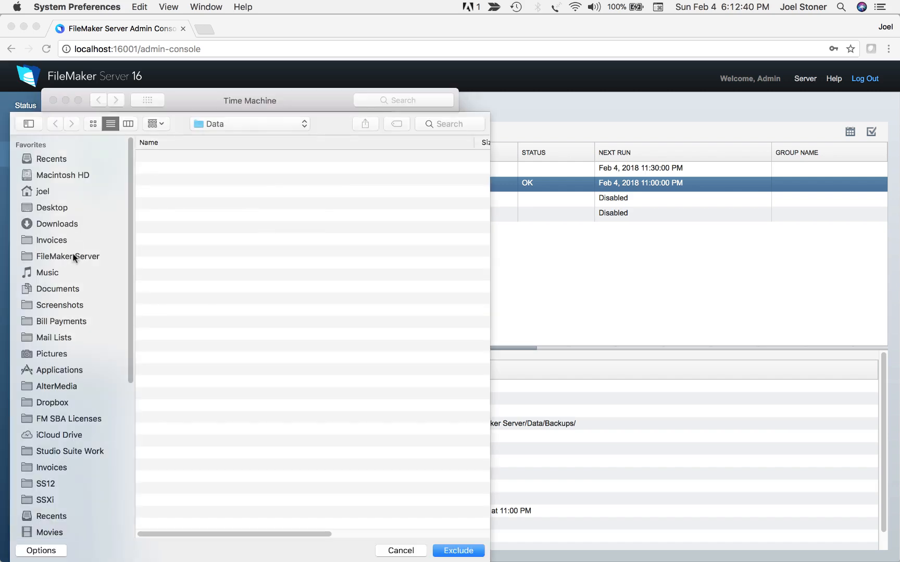
{"action": "left_click", "coordinate": [48, 256]}
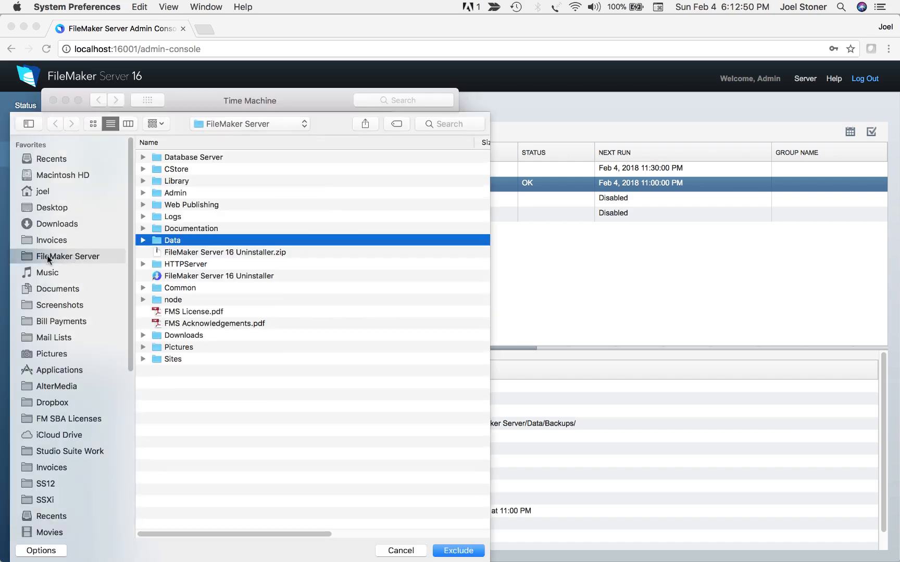
{"action": "double_click", "coordinate": [157, 242]}
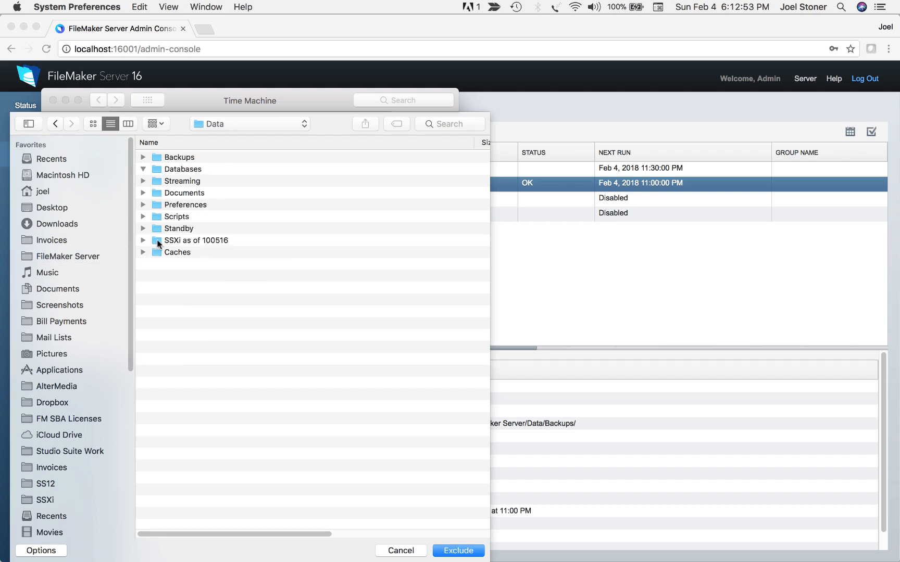
{"action": "left_click", "coordinate": [153, 167]}
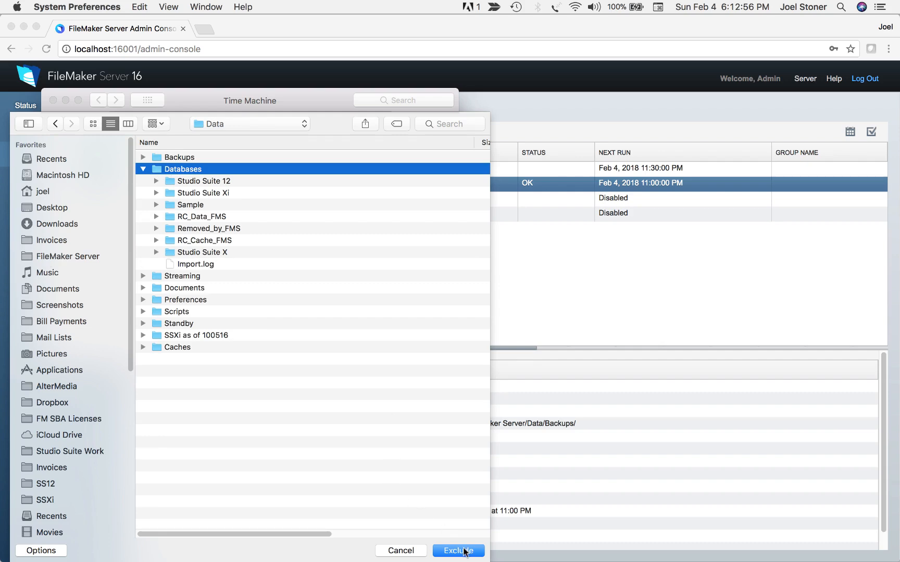
{"action": "left_click", "coordinate": [466, 553]}
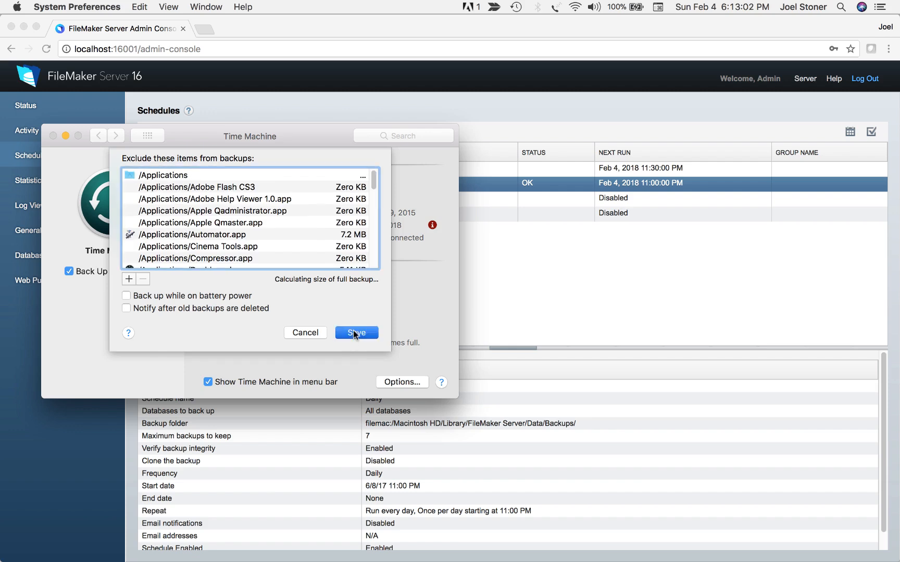
{"action": "left_click", "coordinate": [353, 332]}
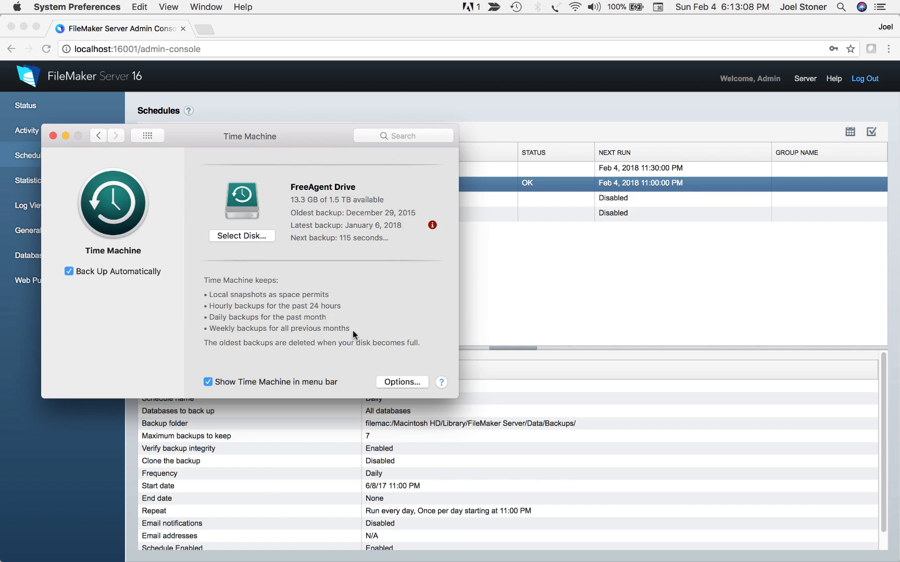
{"action": "left_click", "coordinate": [52, 136]}
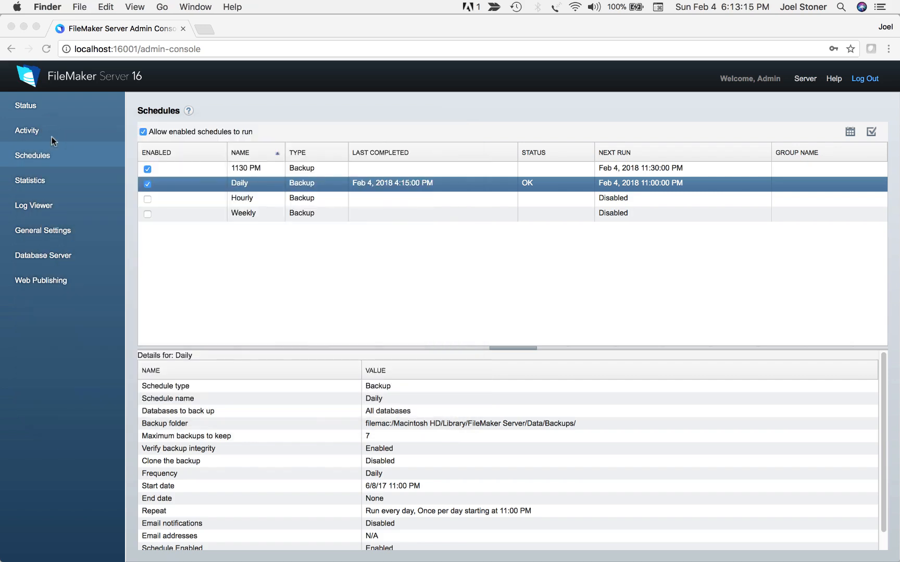